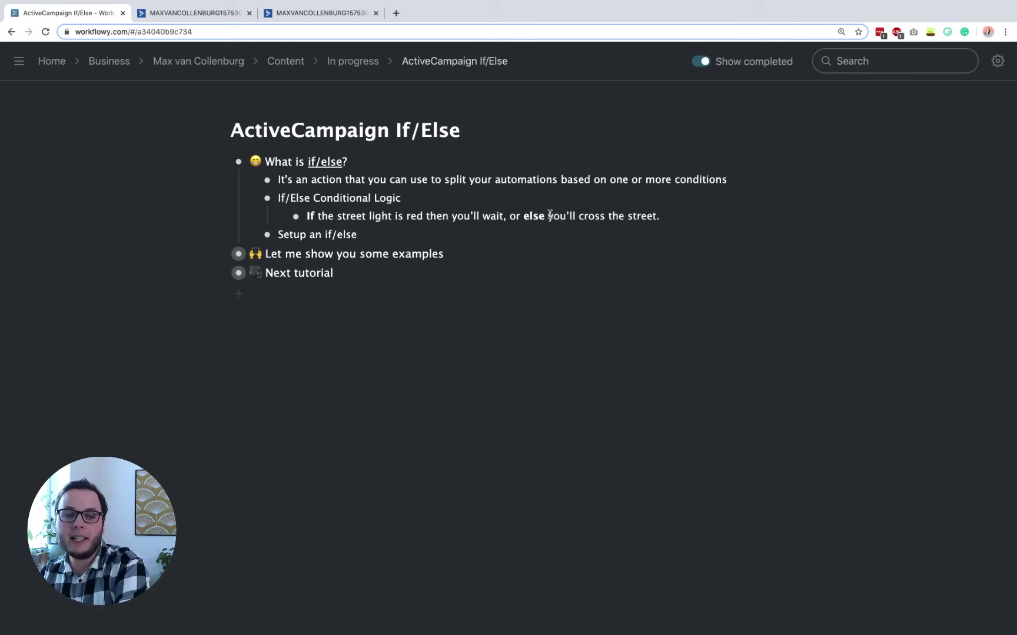
Switch to ActiveCampaign and start an If/Else action as the first action of the If/else automation
{"action": "left_click", "coordinate": [198, 18]}
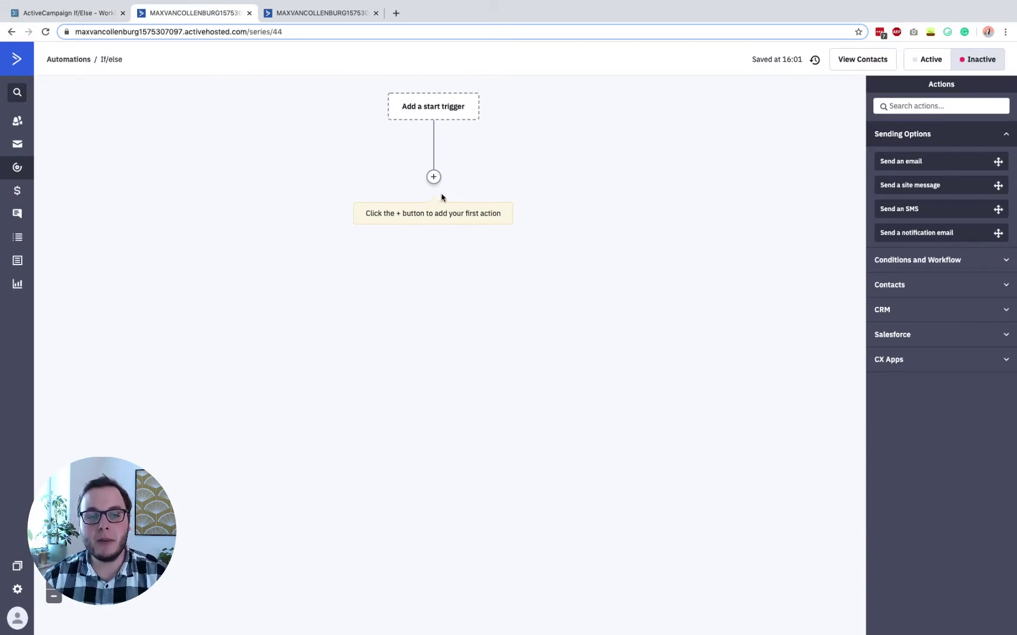
{"action": "left_click", "coordinate": [434, 177]}
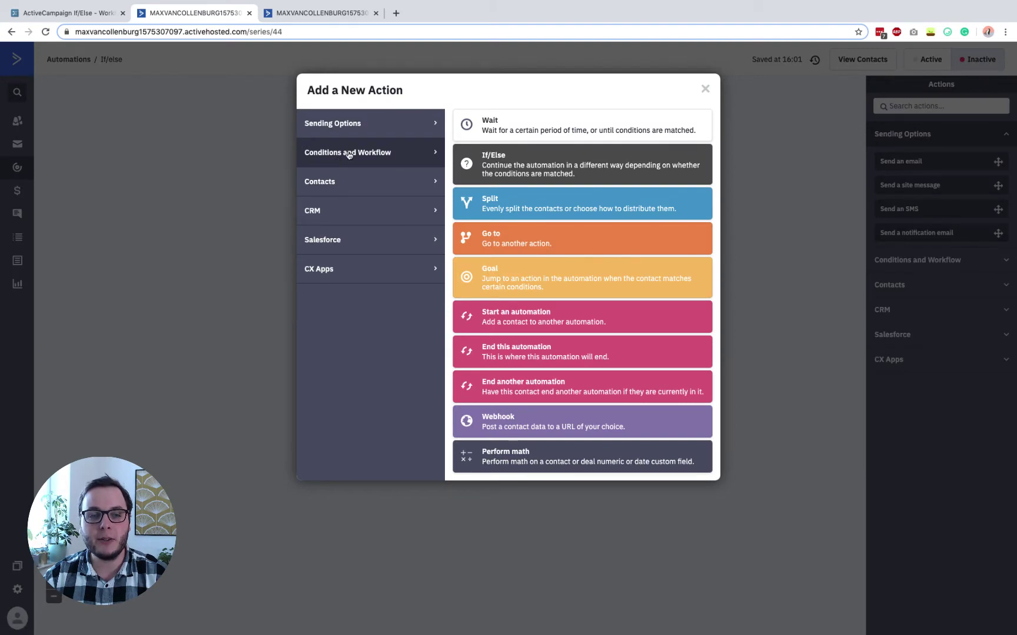
{"action": "left_click", "coordinate": [494, 164]}
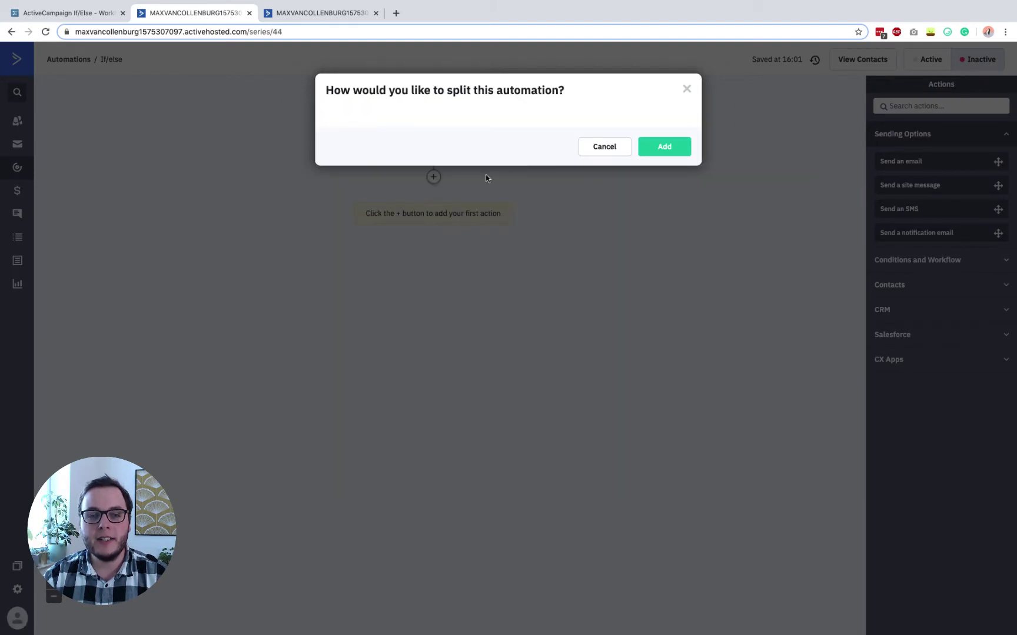
{"action": "triple_click", "coordinate": [455, 92]}
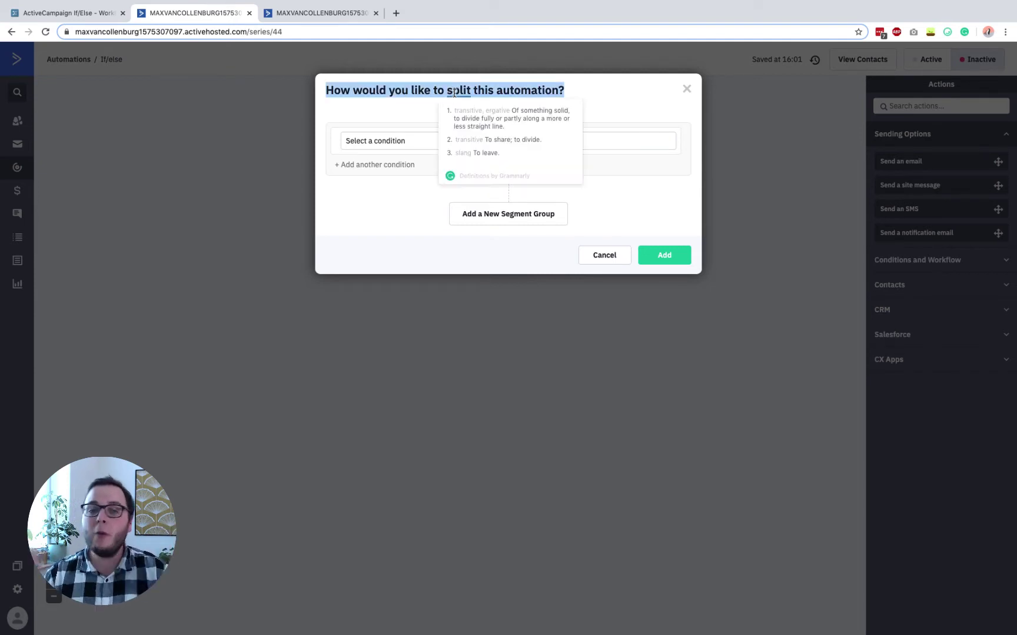
{"action": "left_click", "coordinate": [454, 93]}
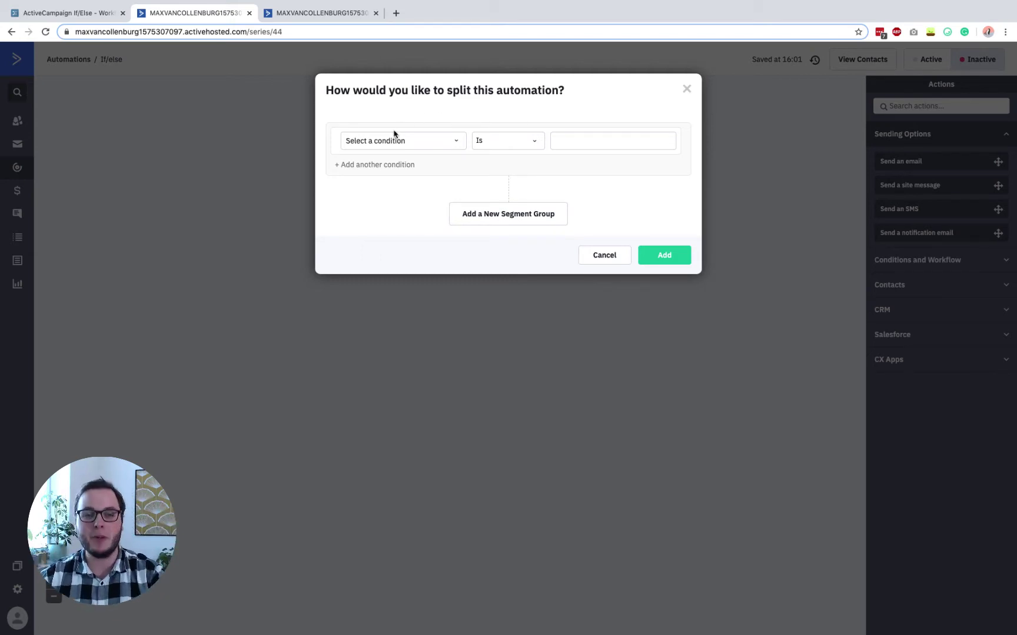
Set the split condition to Tag Exists "[Sales] Purchased: funnels that convert" and add the If/Else action to the automation
{"action": "left_click", "coordinate": [371, 142]}
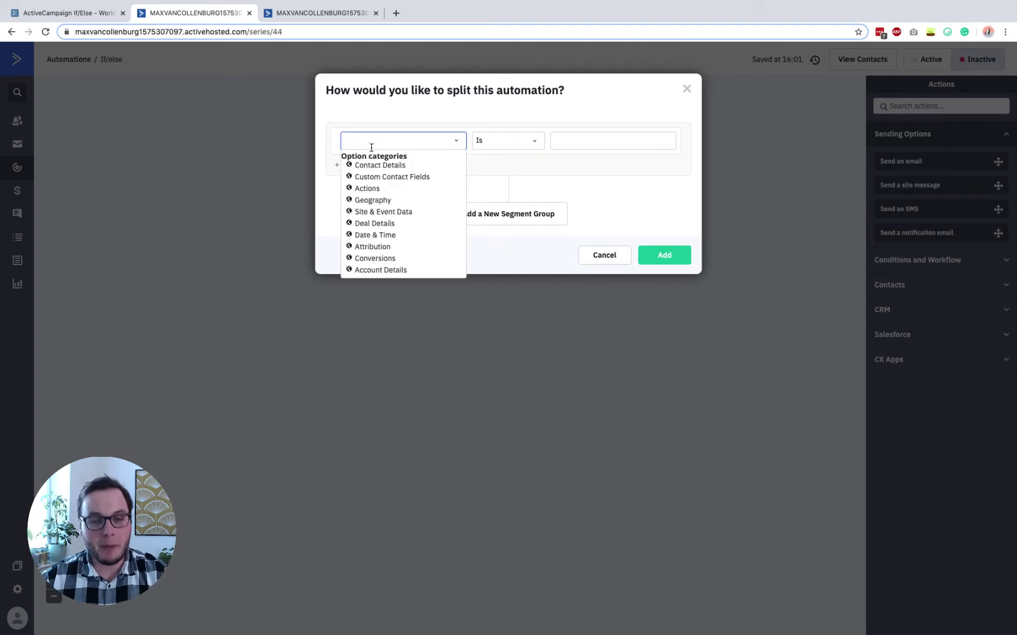
{"action": "type", "text": "tag"}
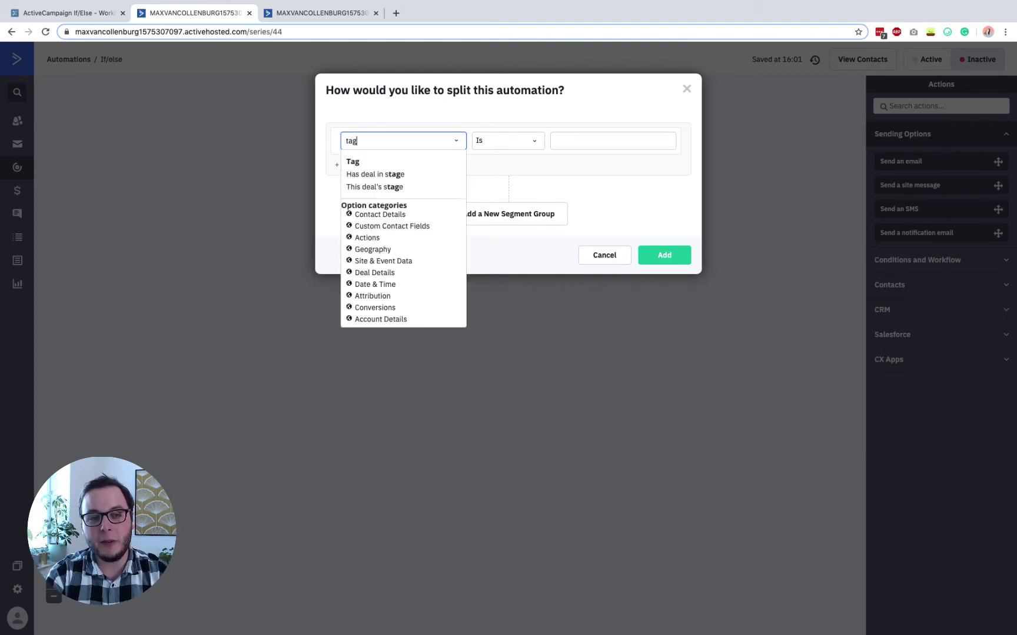
{"action": "left_click", "coordinate": [352, 165]}
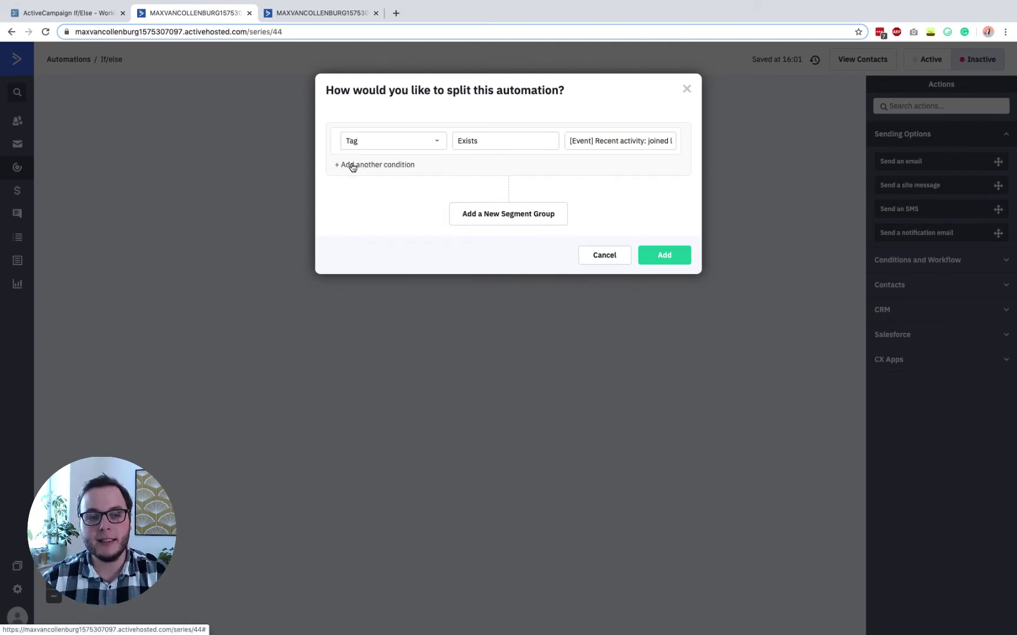
{"action": "left_click", "coordinate": [504, 139]}
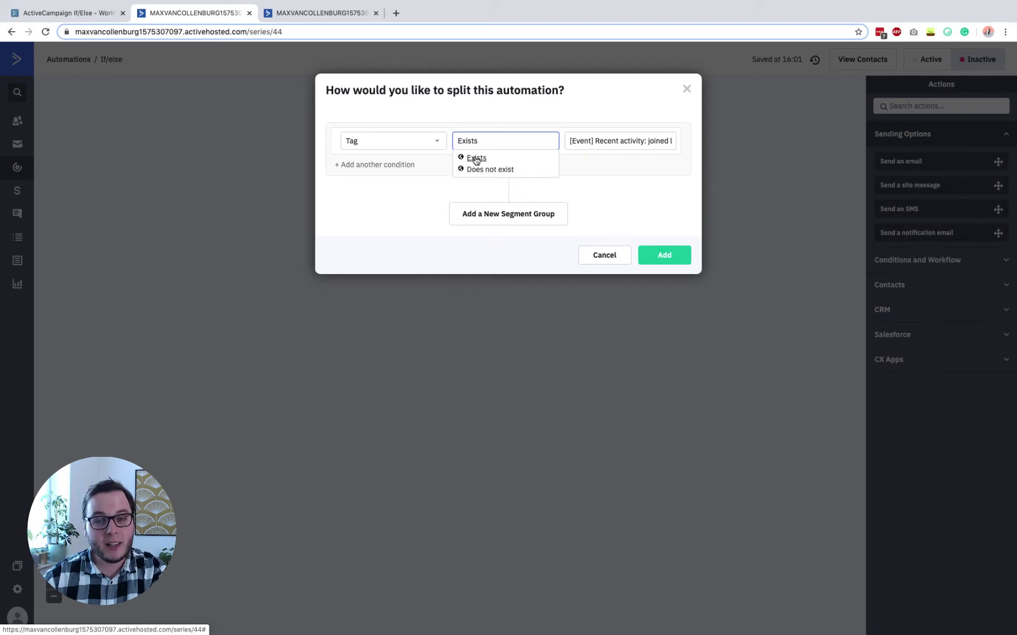
{"action": "left_click", "coordinate": [606, 161]}
{"action": "left_click", "coordinate": [601, 139]}
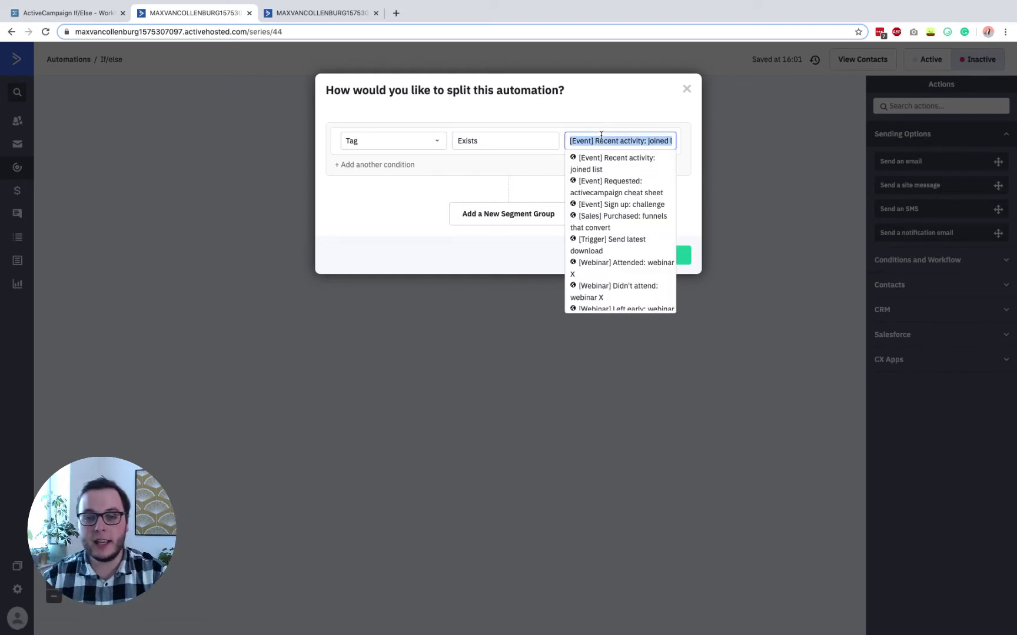
{"action": "type", "text": "[Sales"}
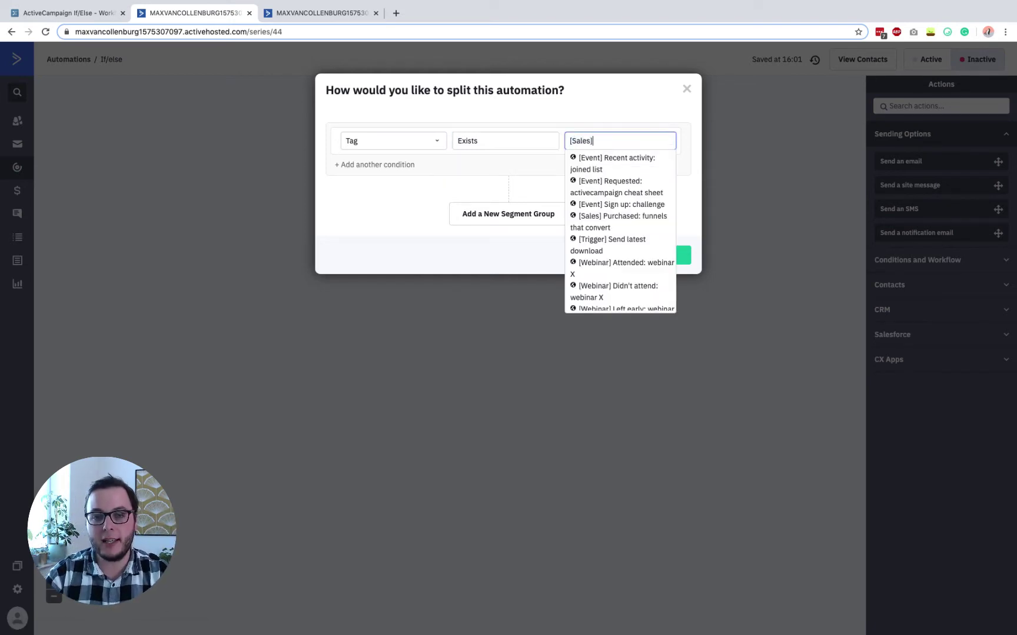
{"action": "left_click", "coordinate": [626, 155]}
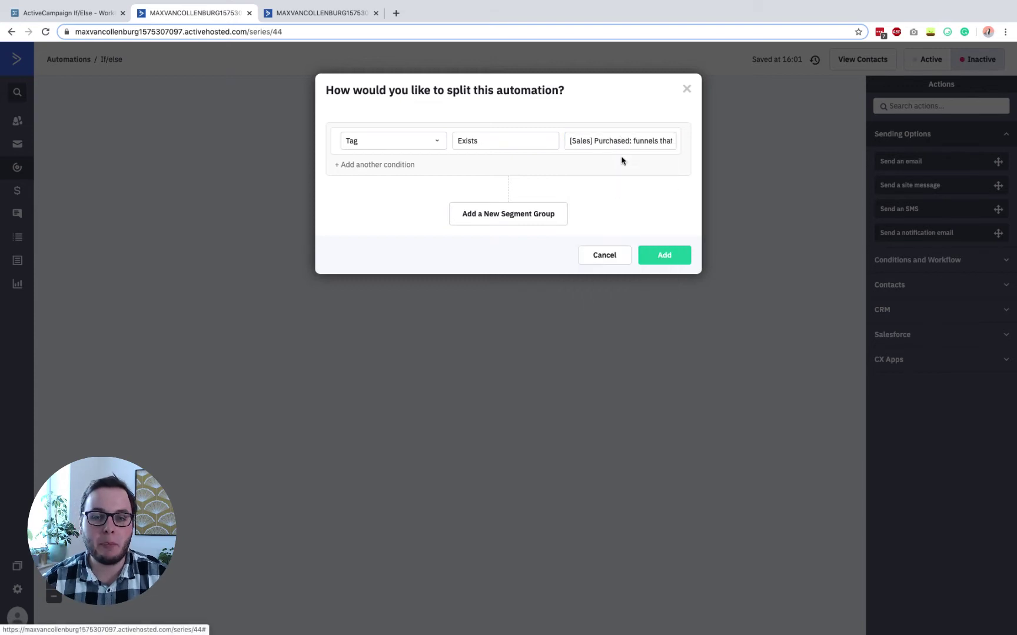
{"action": "left_click", "coordinate": [608, 139]}
{"action": "left_click_drag", "start_coordinate": [640, 140], "coordinate": [713, 138]}
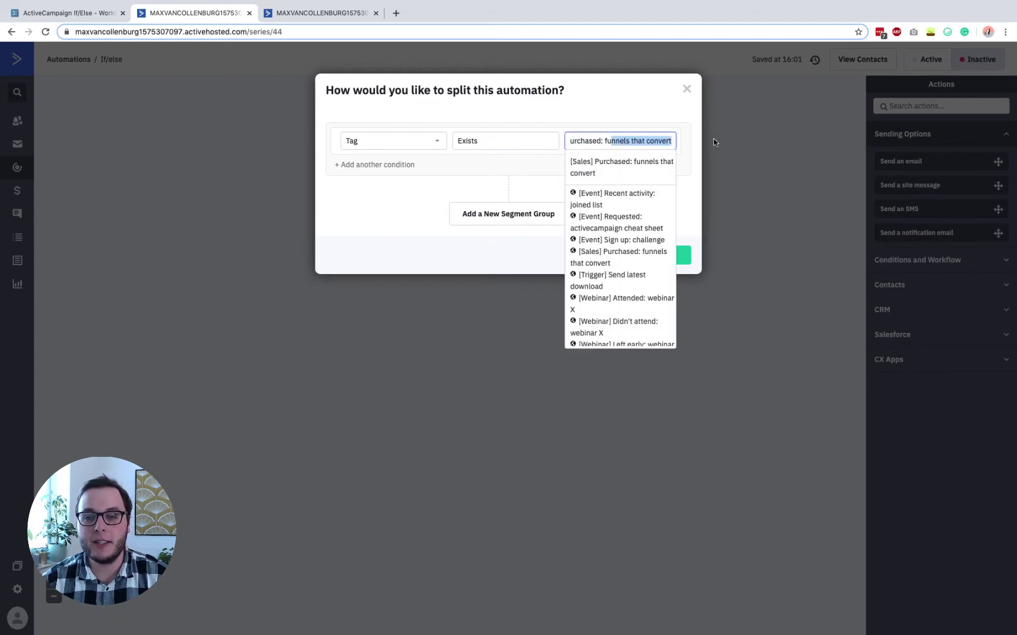
{"action": "left_click", "coordinate": [664, 256]}
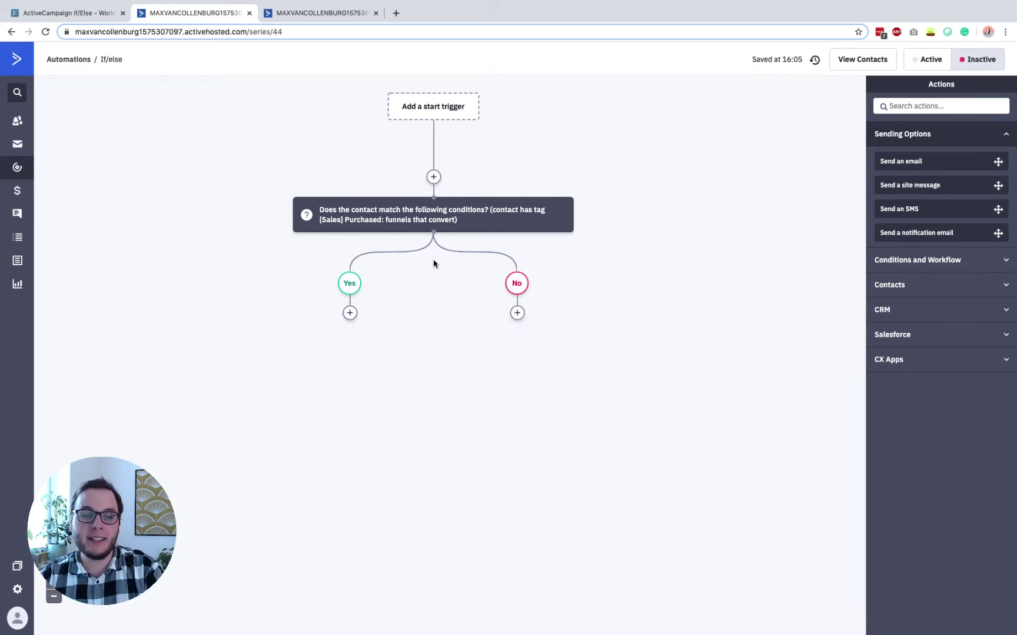
Reopen the If/Else action's conditions and search the condition types for "in list", "automation" and "email"
{"action": "left_click", "coordinate": [464, 212]}
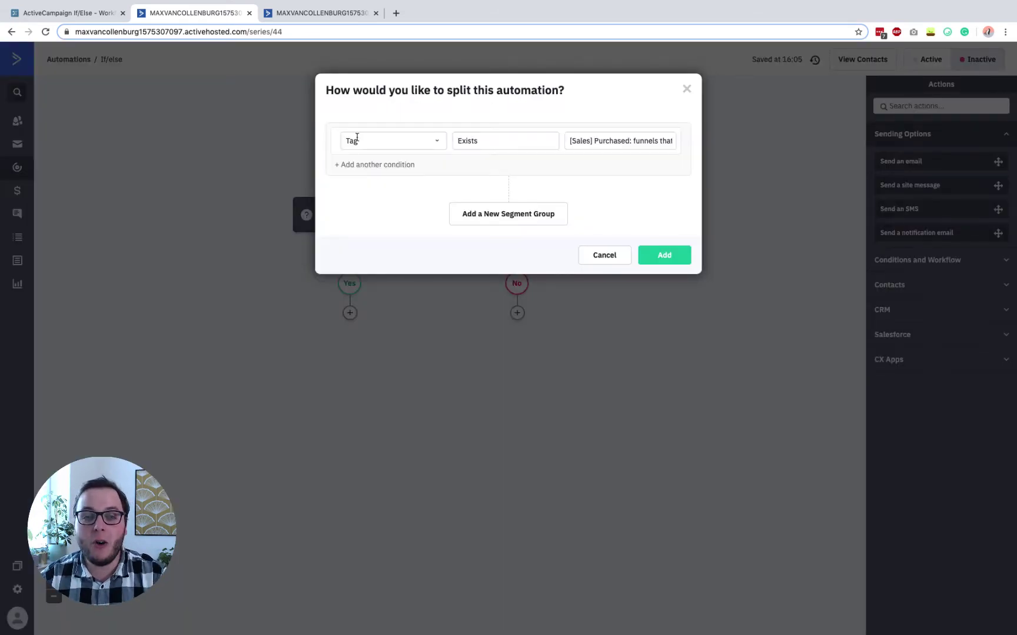
{"action": "left_click", "coordinate": [356, 140]}
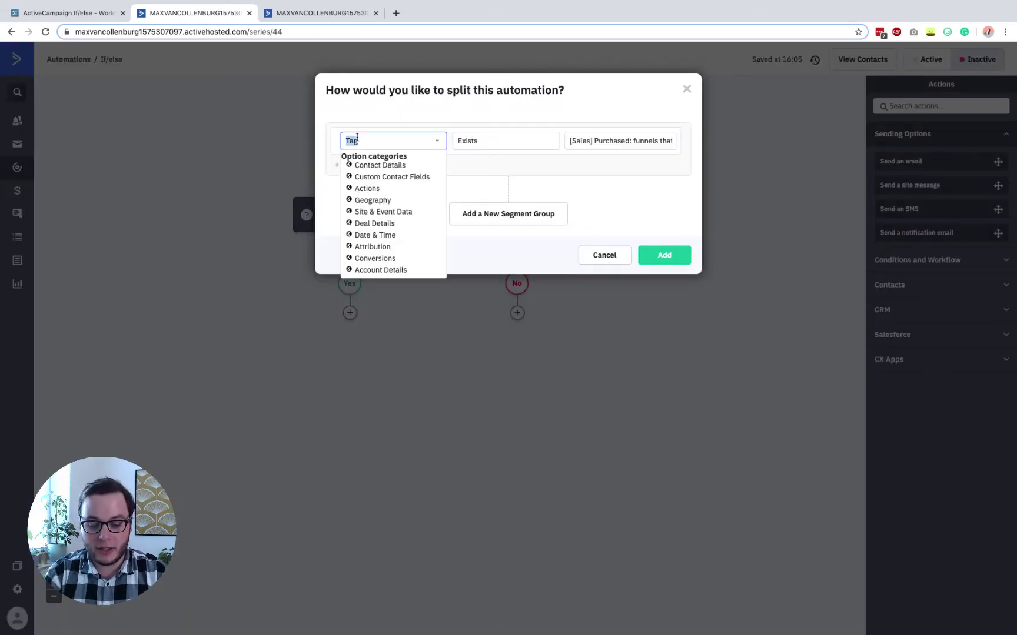
{"action": "type", "text": "in list"}
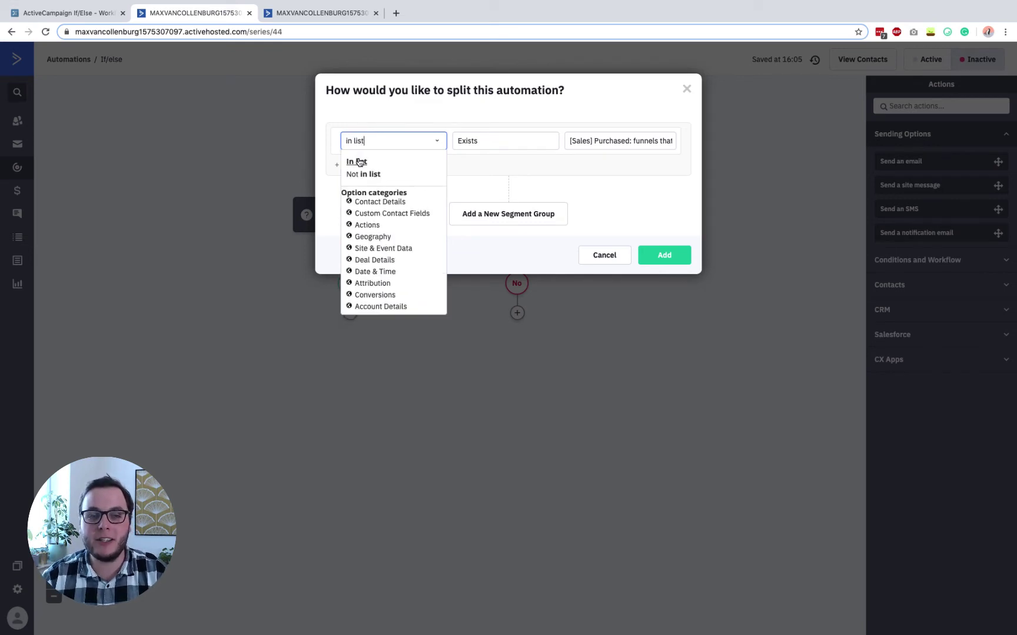
{"action": "key", "text": "ctrl+a"}
{"action": "type", "text": "automation"}
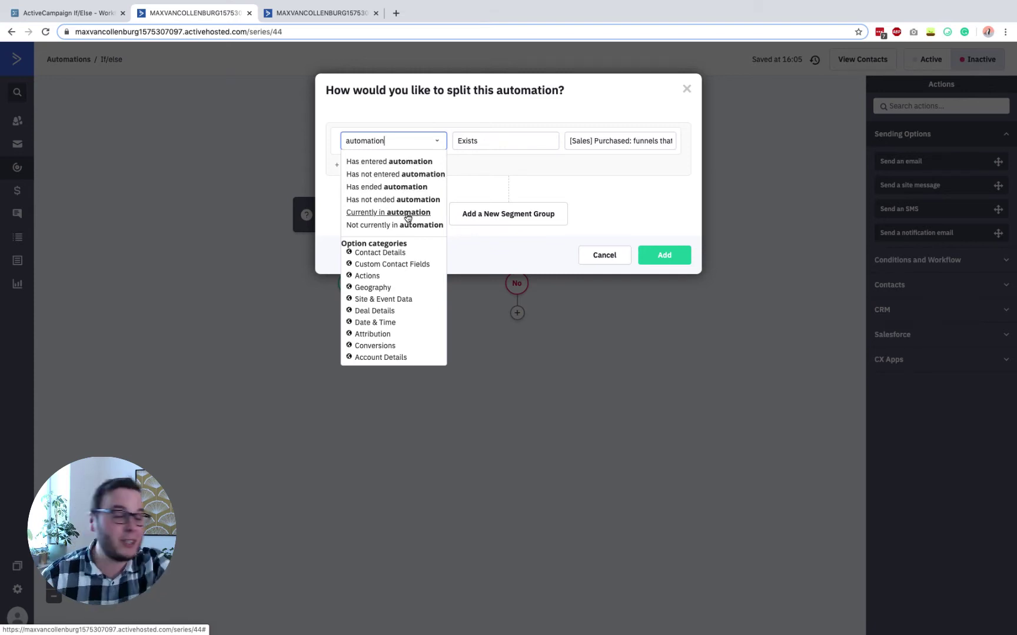
{"action": "double_click", "coordinate": [371, 140]}
{"action": "key", "text": "BackSpace"}
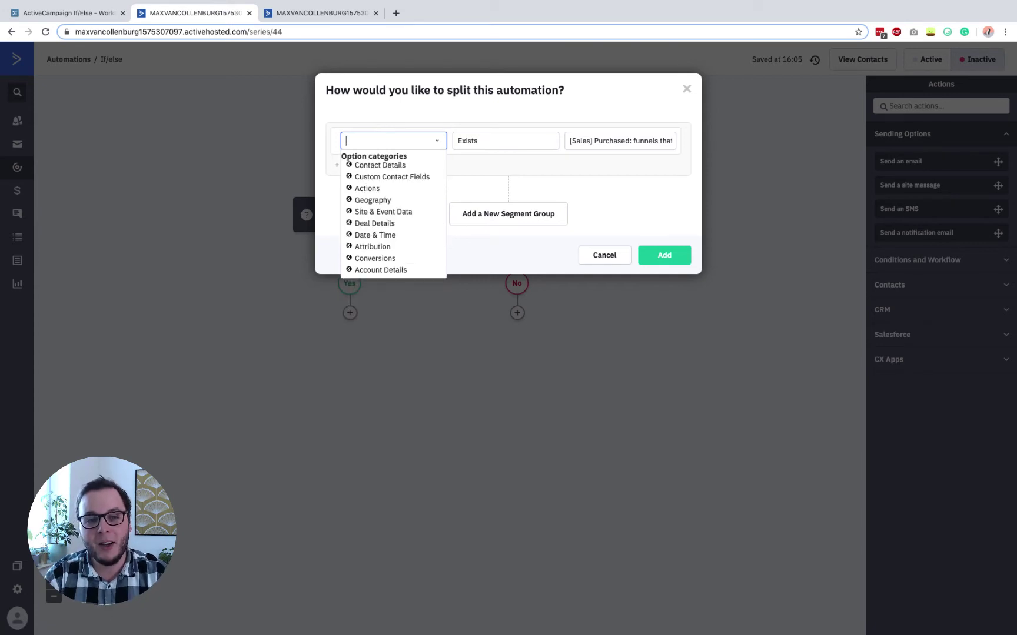
{"action": "type", "text": "email"}
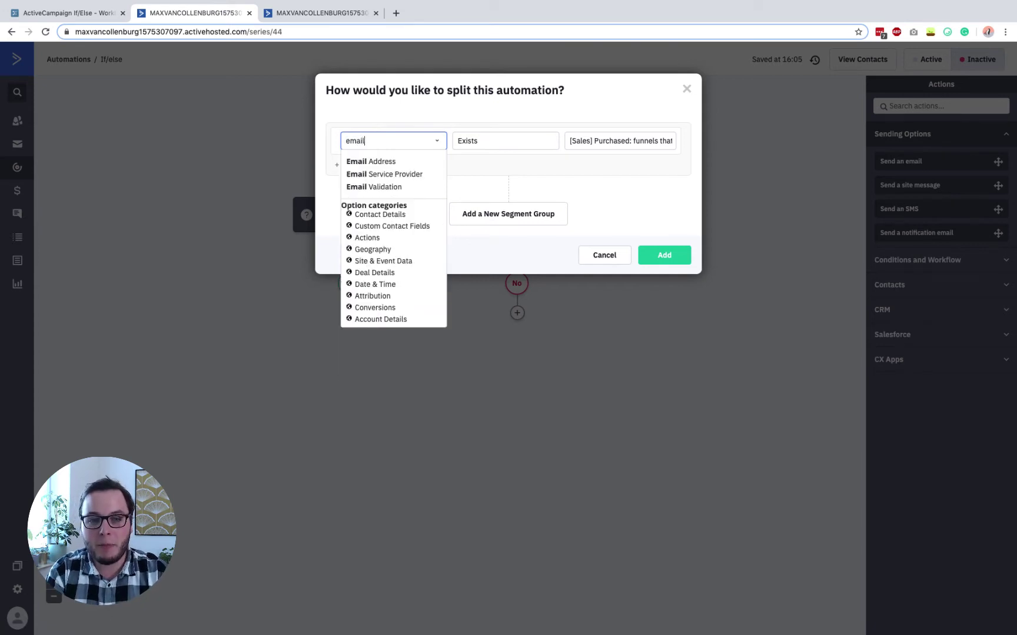
{"action": "double_click", "coordinate": [373, 143]}
{"action": "key", "text": "BackSpace"}
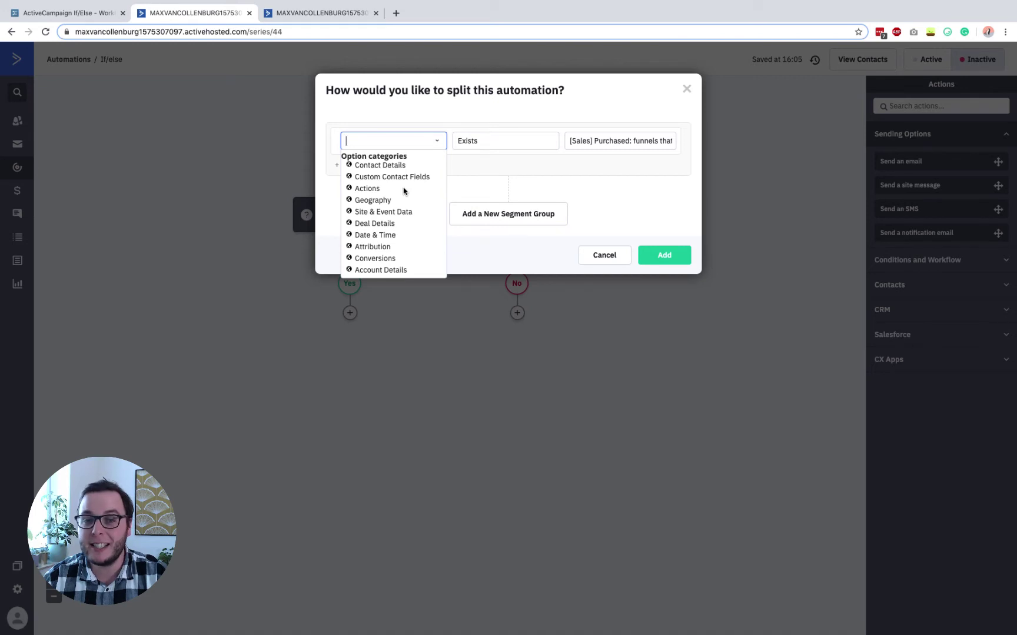
Choose Country from the Geography conditions, and close the condition editor without saving
{"action": "left_click", "coordinate": [373, 201]}
{"action": "left_click", "coordinate": [367, 185]}
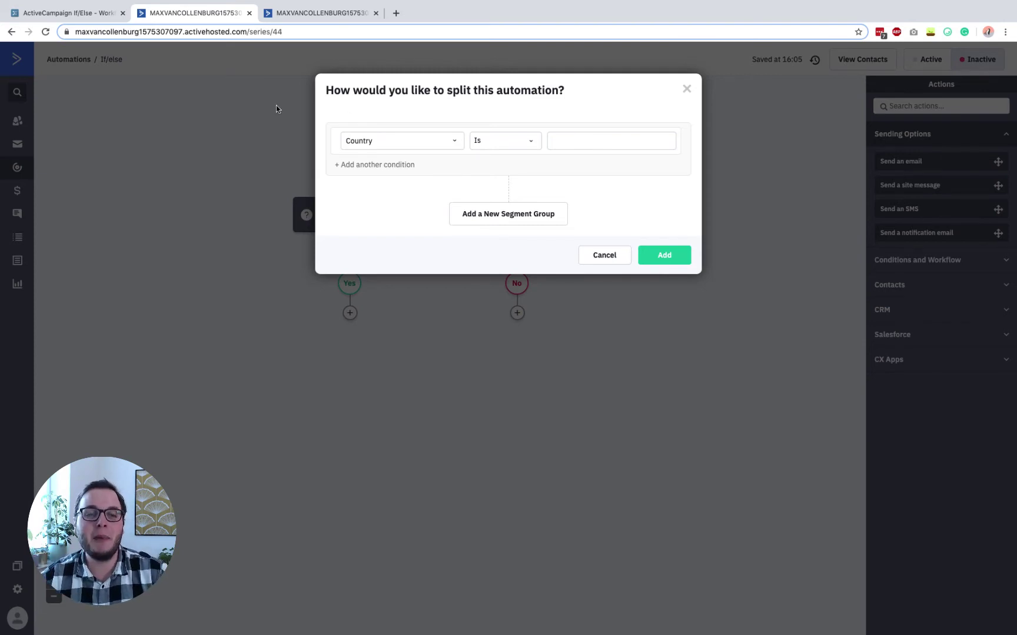
{"action": "left_click", "coordinate": [207, 149]}
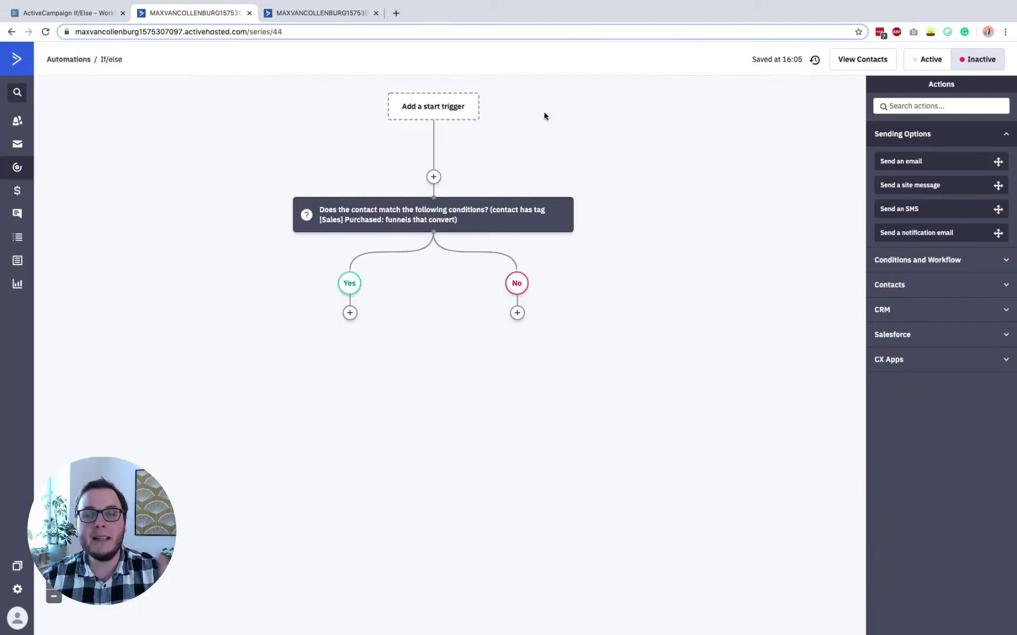
Switch to the WorkFlowy outline, expand "Let me show you some examples" and highlight the "Resend email if not opened" item
{"action": "left_click", "coordinate": [90, 16]}
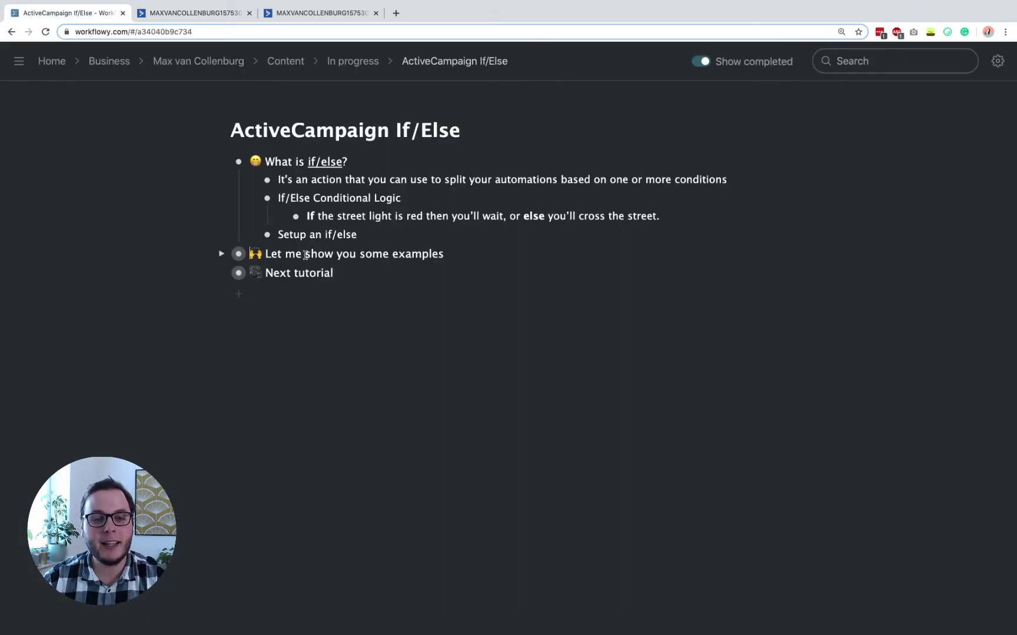
{"action": "left_click", "coordinate": [222, 254]}
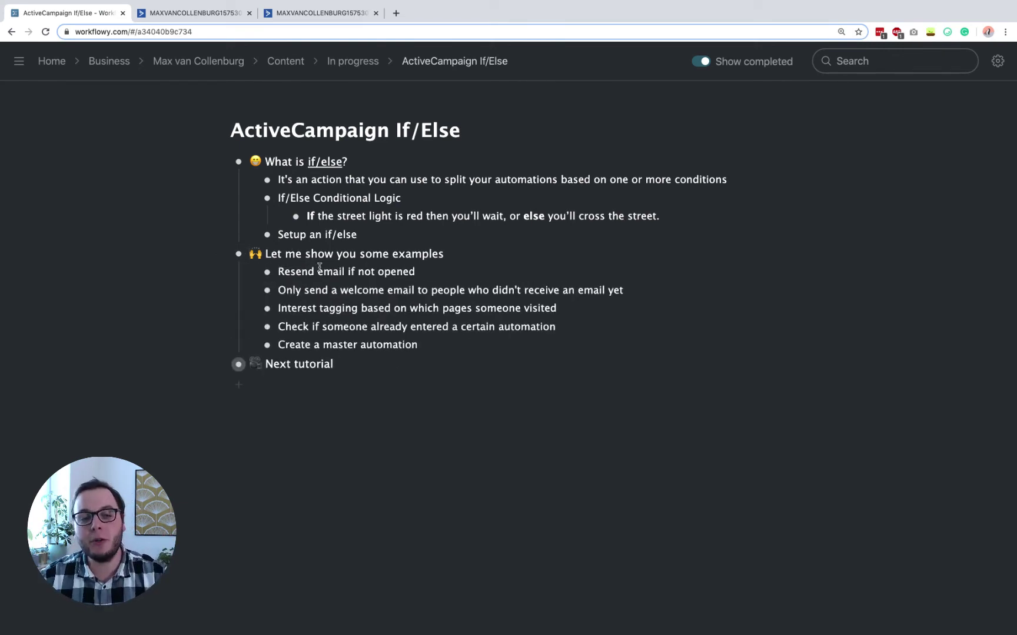
{"action": "left_click_drag", "start_coordinate": [278, 271], "coordinate": [416, 272]}
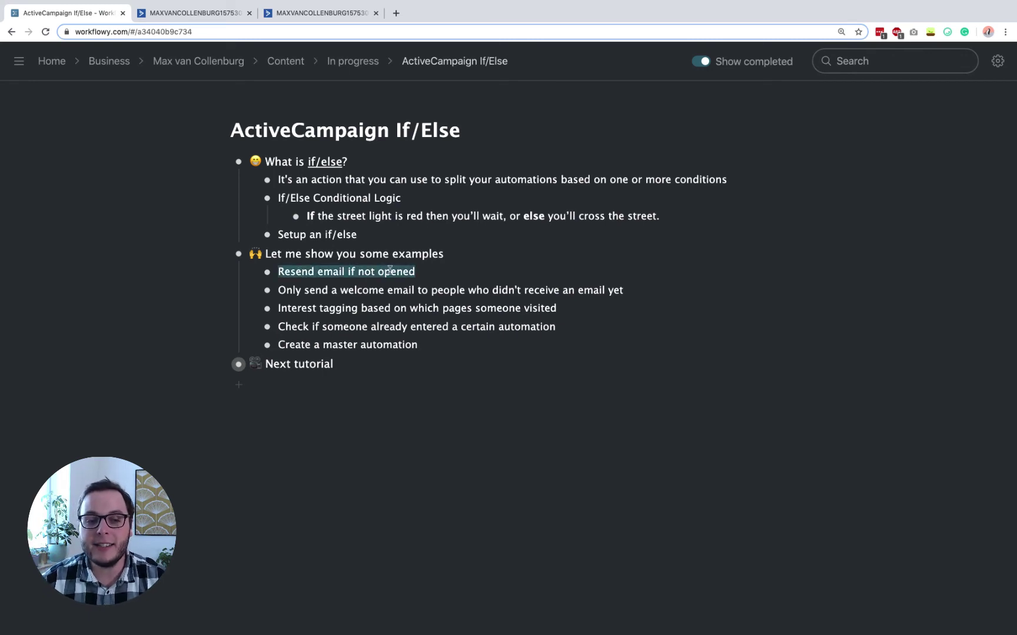
Switch to the ActiveCampaign automations list and open the Lead Magnet Delivery automation in a new browser tab
{"action": "left_click", "coordinate": [310, 16]}
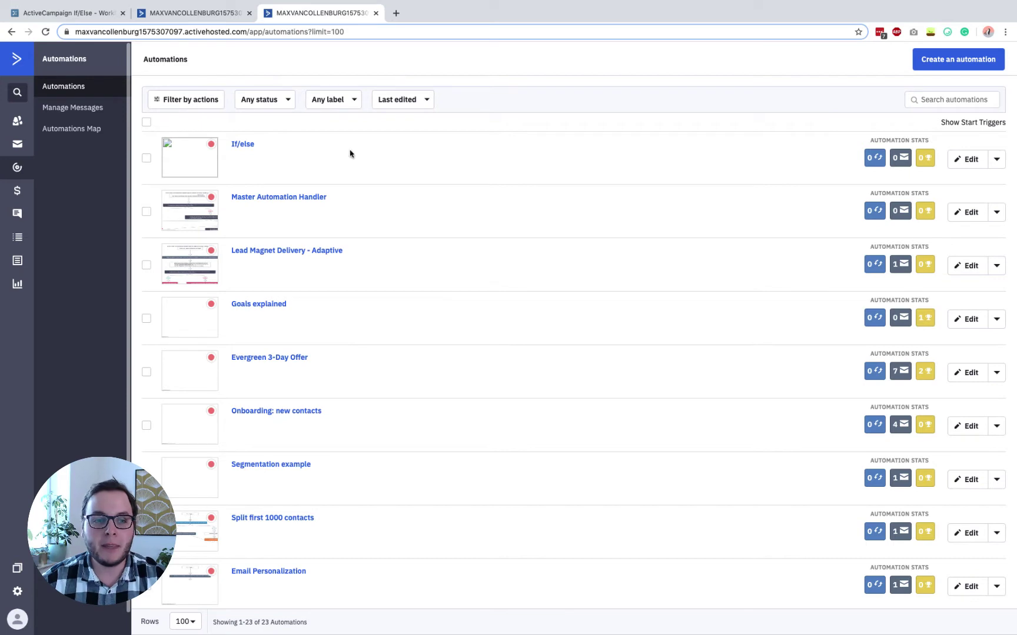
{"action": "scroll", "coordinate": [368, 287], "scroll_direction": "down", "scroll_amount": 3}
{"action": "scroll", "coordinate": [318, 397], "scroll_direction": "down", "scroll_amount": 4}
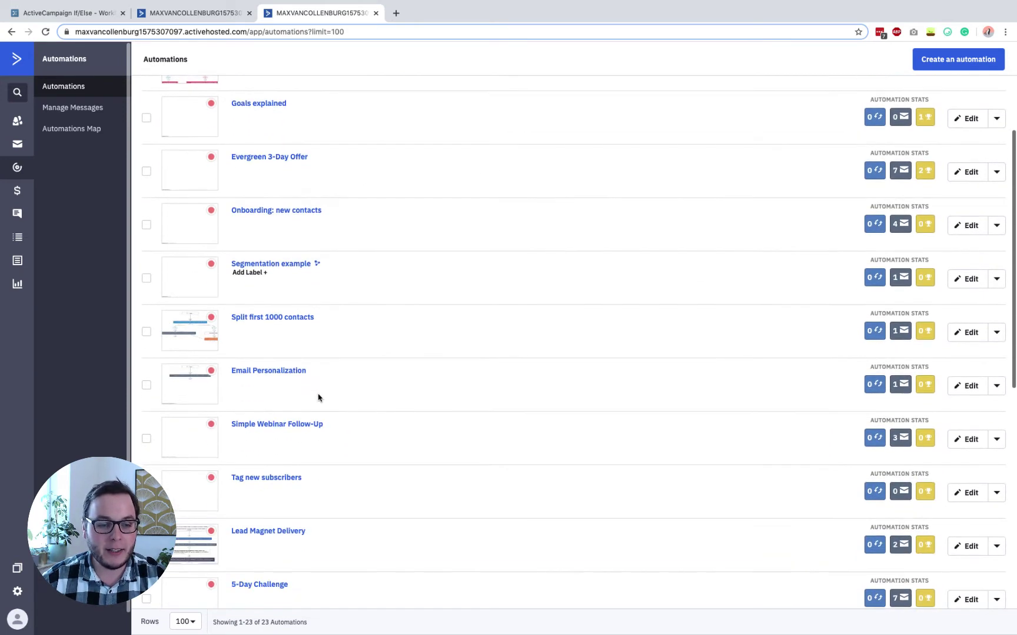
{"action": "left_click", "coordinate": [293, 518], "text": "super"}
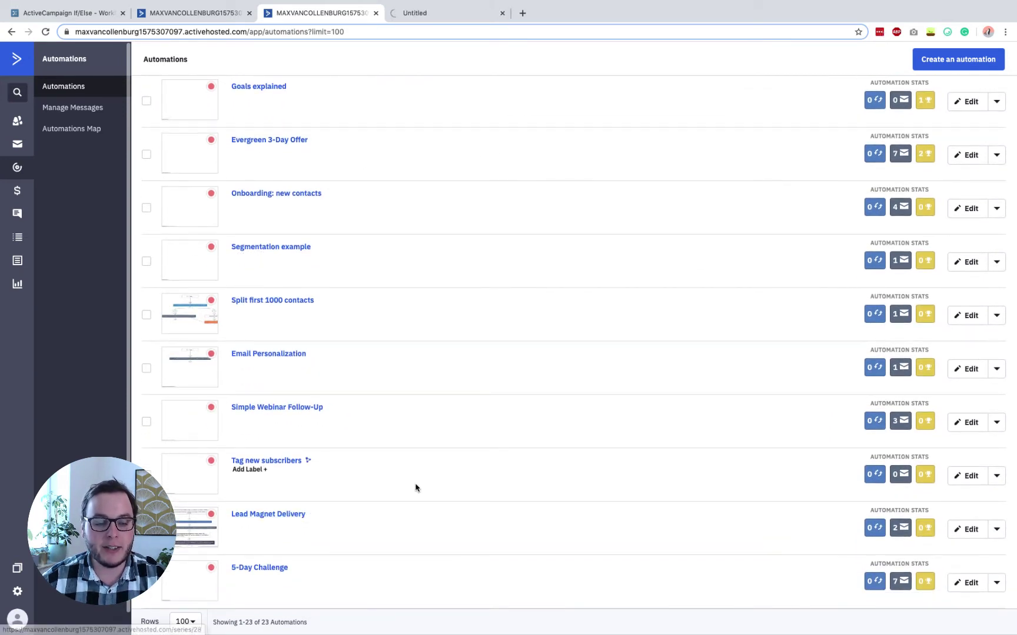
{"action": "left_click", "coordinate": [440, 15]}
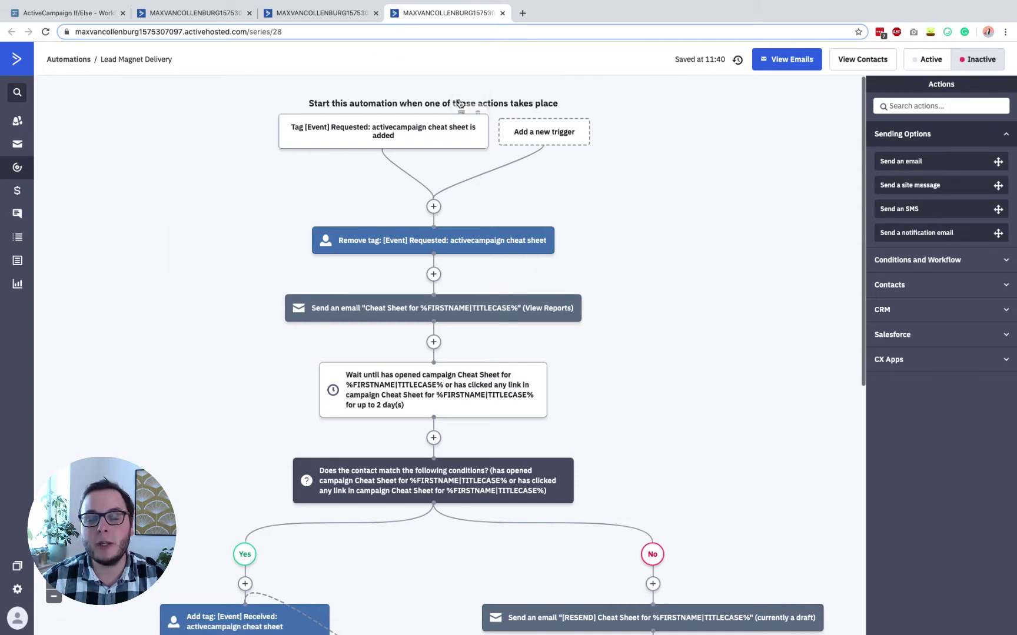
Examine the Lead Magnet Delivery flow and the conditions of the wait action following the cheat sheet email, and close them without saving
{"action": "scroll", "coordinate": [717, 243], "scroll_direction": "down", "scroll_amount": 2}
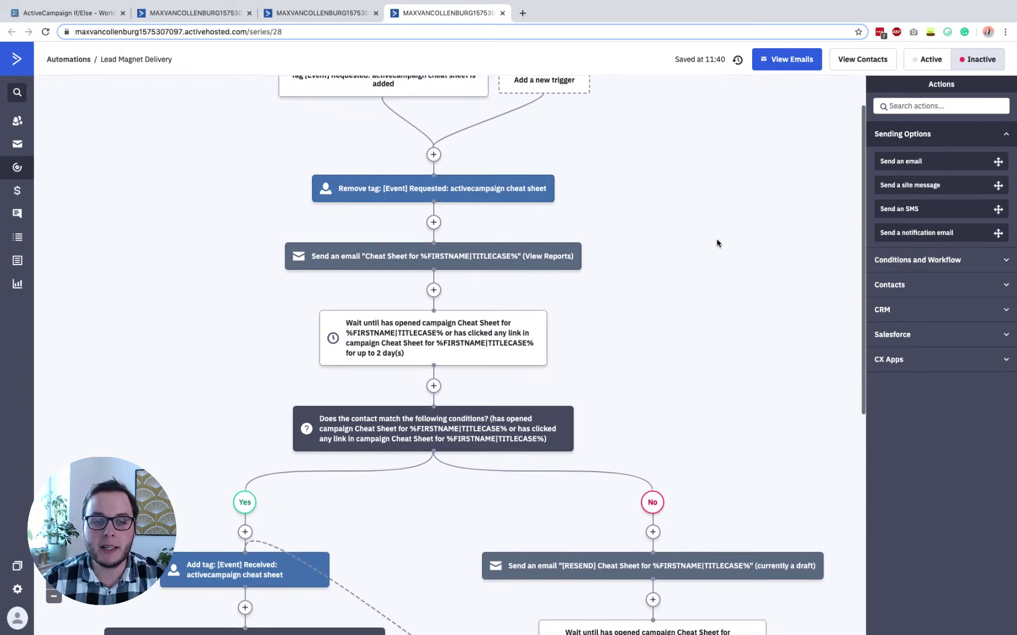
{"action": "scroll", "coordinate": [716, 243], "scroll_direction": "down", "scroll_amount": 3}
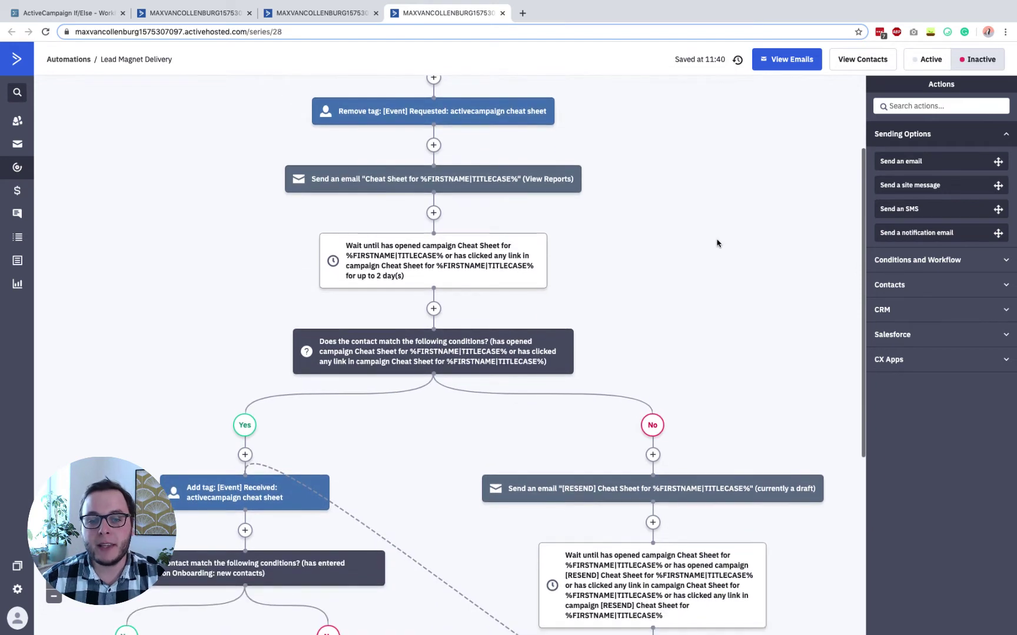
{"action": "mouse_move", "coordinate": [491, 172]}
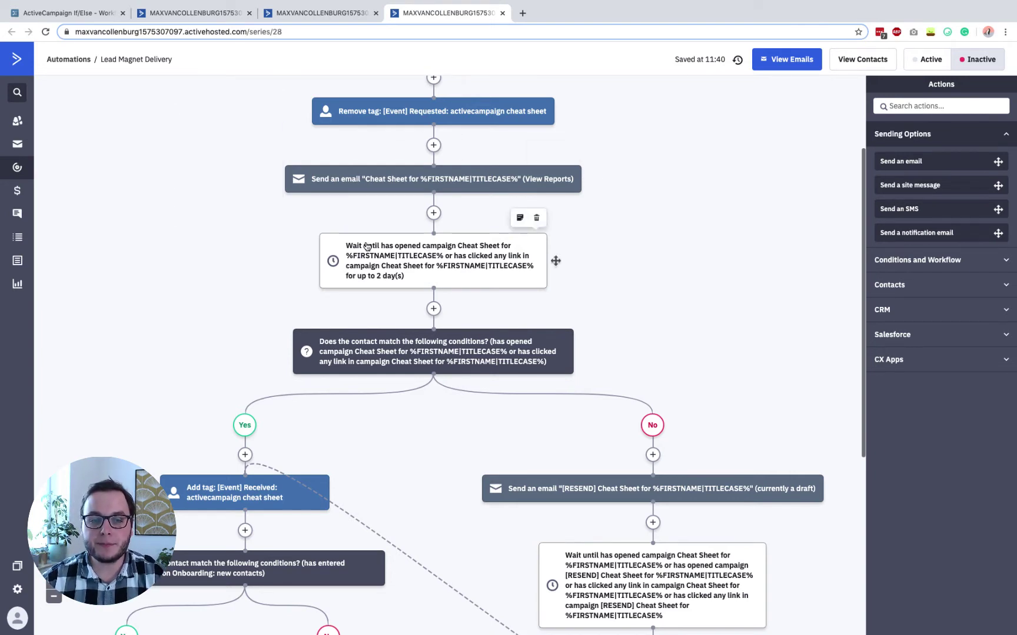
{"action": "left_click", "coordinate": [458, 244]}
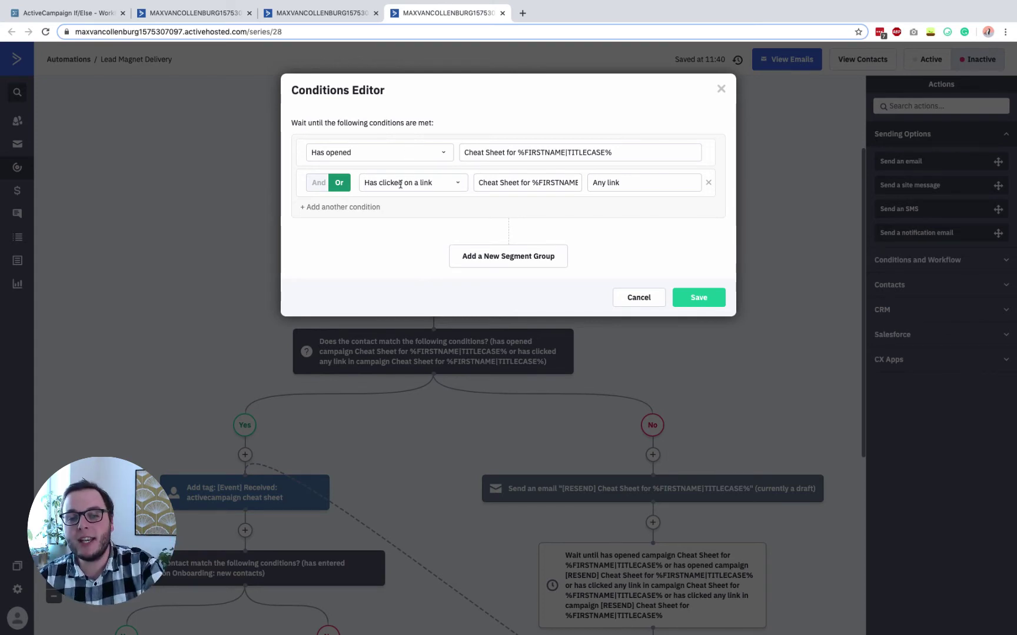
{"action": "left_click", "coordinate": [255, 155]}
{"action": "left_click", "coordinate": [223, 197]}
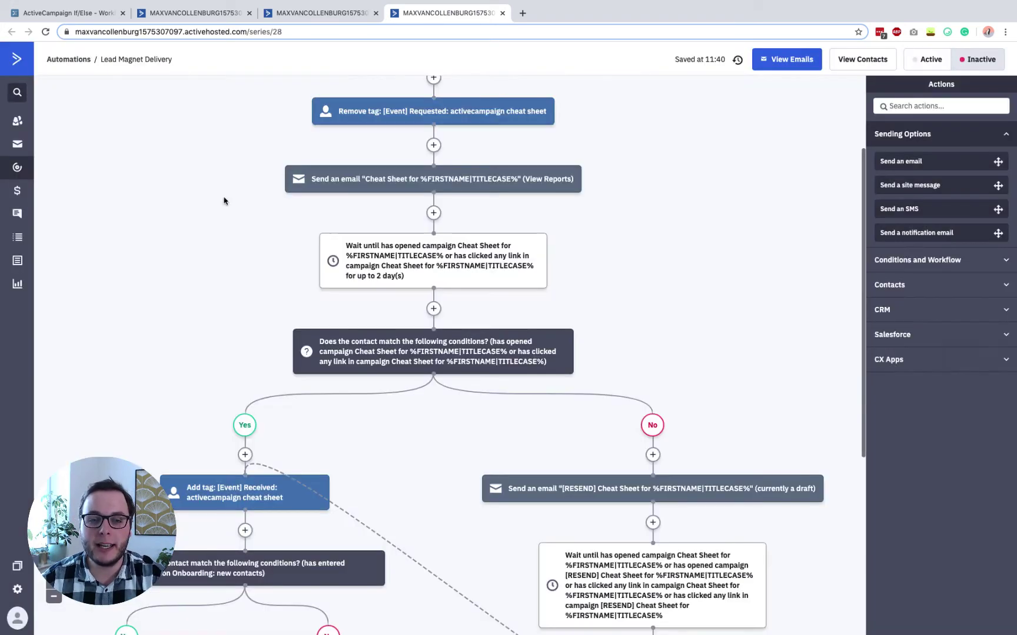
Examine the time limit of the wait action and the If/Else conditions below it, closing both without saving
{"action": "left_click", "coordinate": [417, 270]}
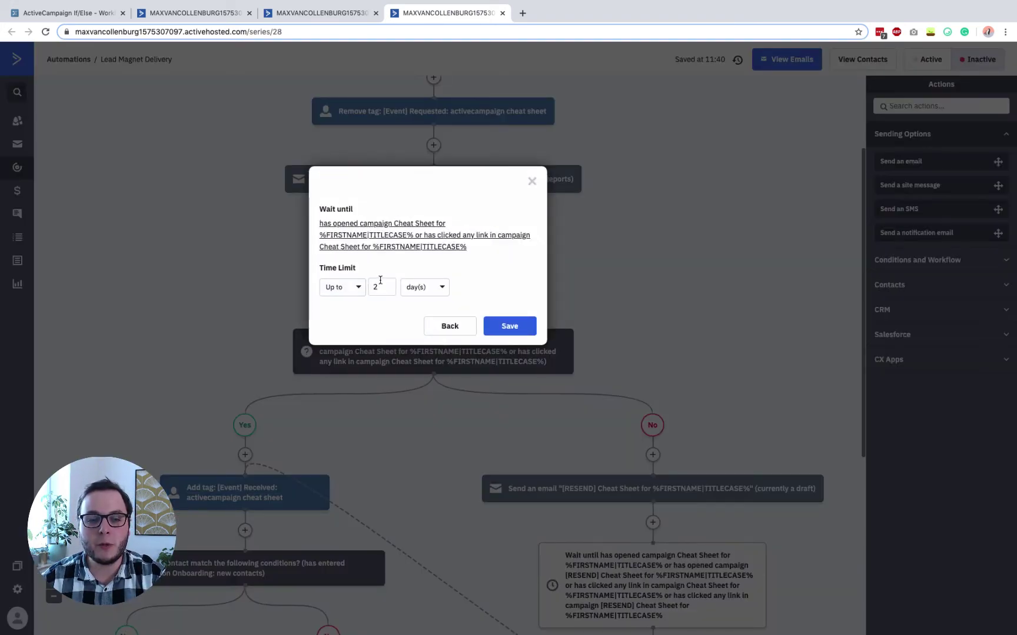
{"action": "left_click", "coordinate": [627, 258]}
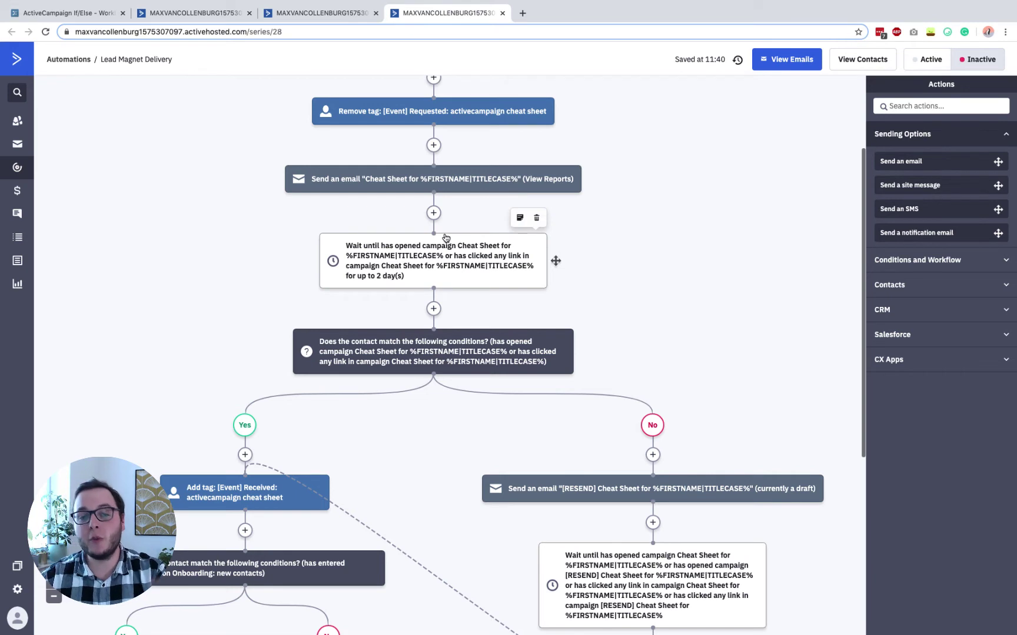
{"action": "scroll", "coordinate": [446, 238], "scroll_direction": "down", "scroll_amount": 1}
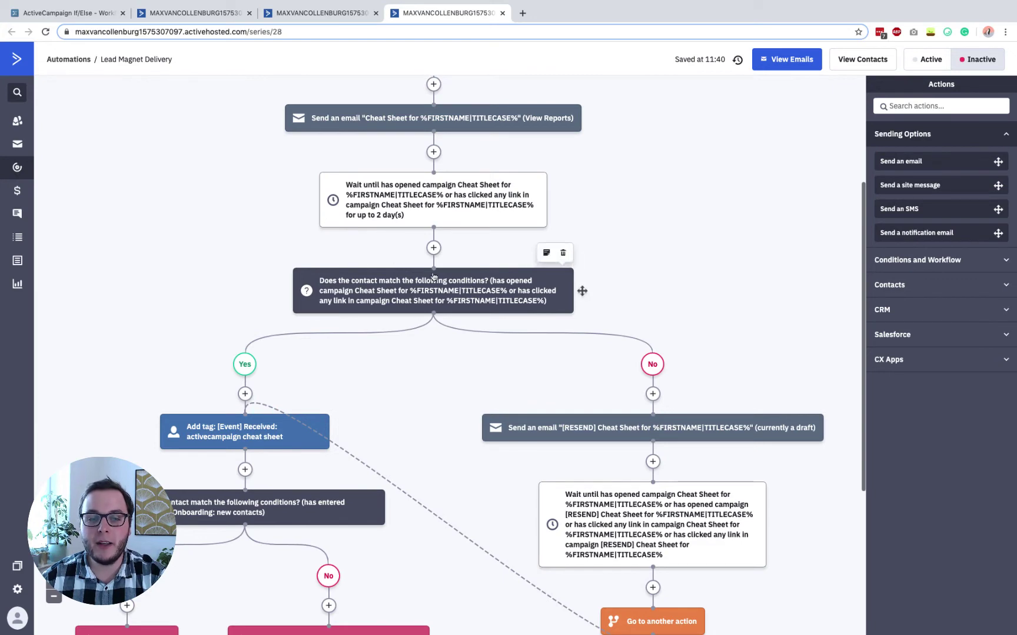
{"action": "left_click", "coordinate": [413, 298]}
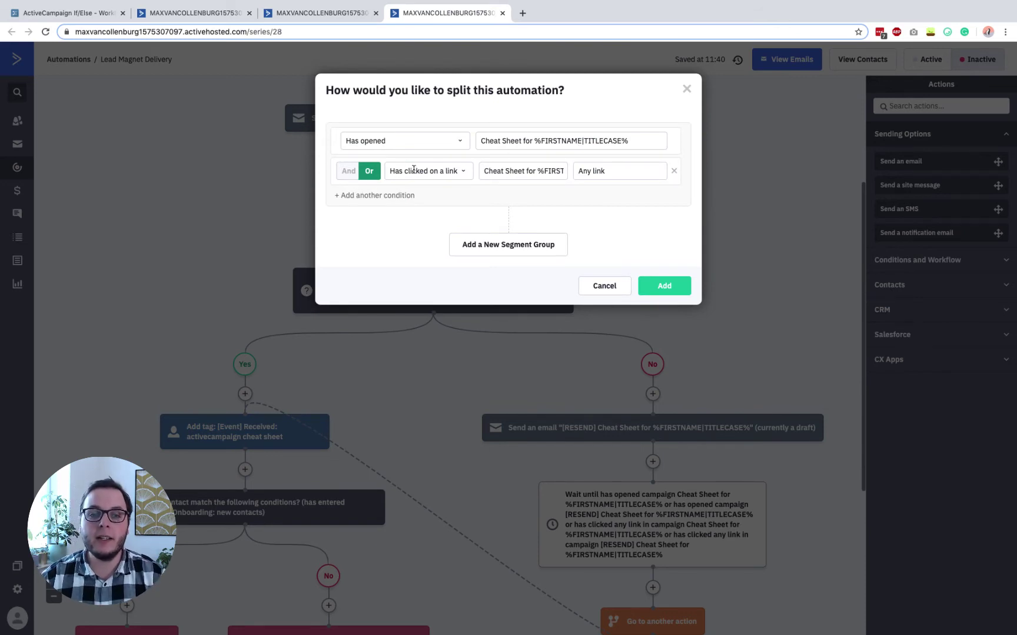
{"action": "left_click", "coordinate": [731, 237]}
Examine the Yes and No branches after the If/Else, including the resend email path, against the start of the Lead Magnet Delivery flow
{"action": "scroll", "coordinate": [526, 257], "scroll_direction": "down", "scroll_amount": 1}
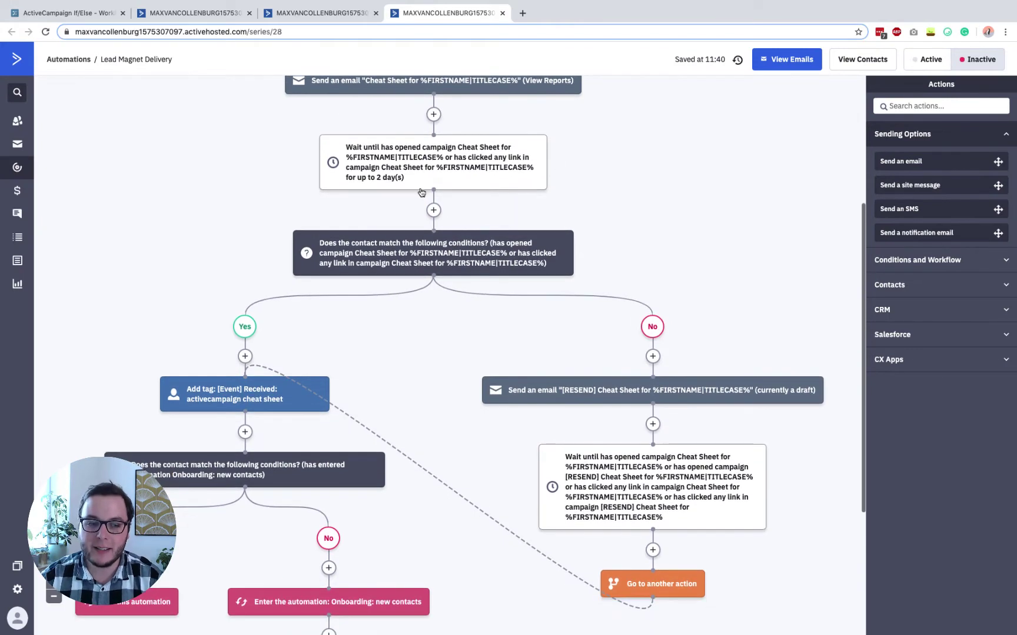
{"action": "scroll", "coordinate": [244, 327], "scroll_direction": "down", "scroll_amount": 2}
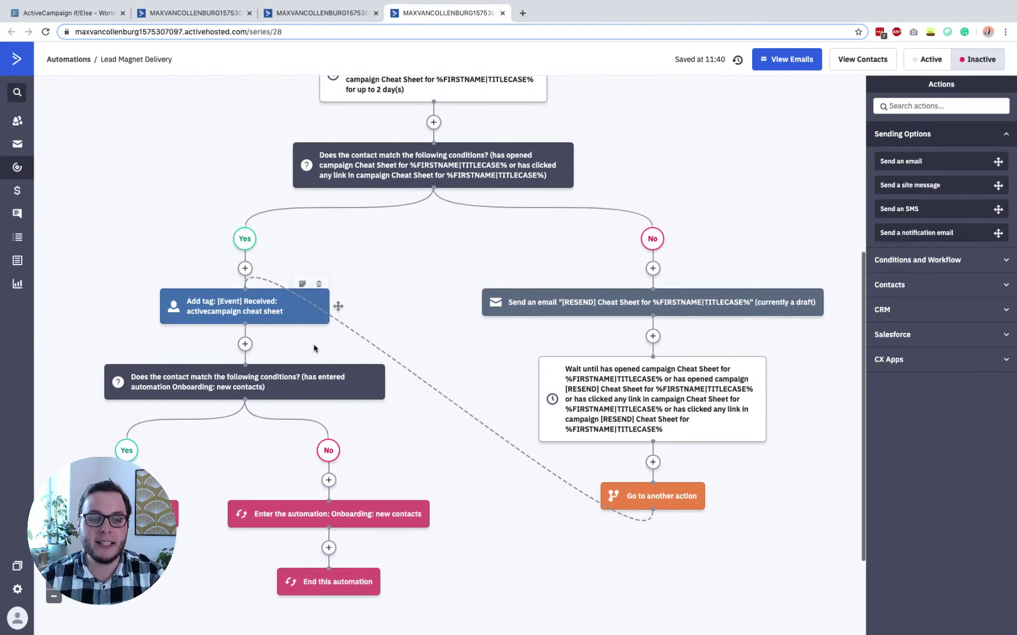
{"action": "scroll", "coordinate": [408, 283], "scroll_direction": "up", "scroll_amount": 3}
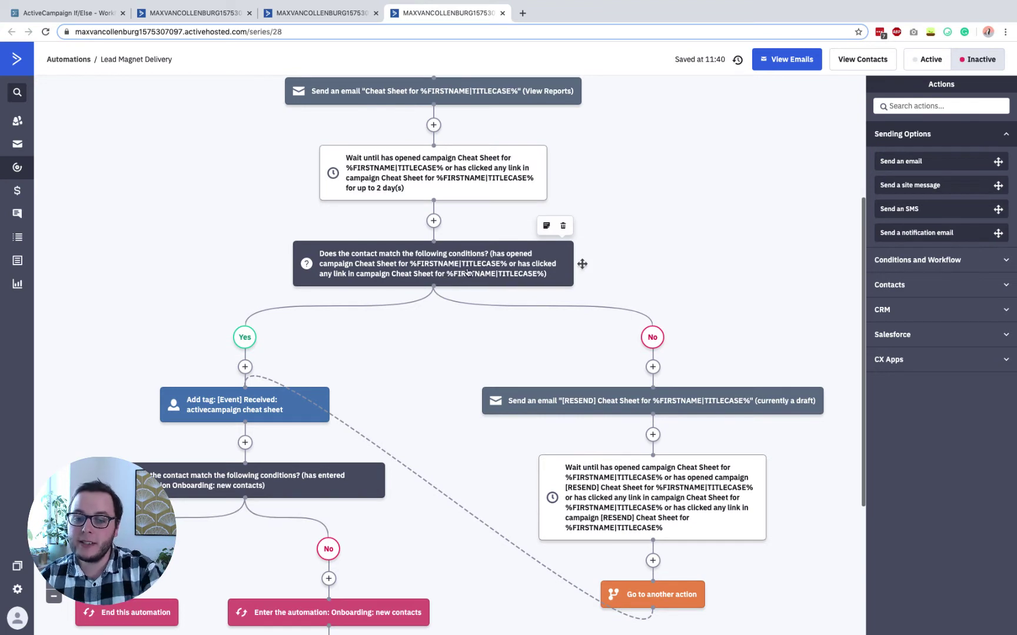
{"action": "scroll", "coordinate": [505, 259], "scroll_direction": "up", "scroll_amount": 2}
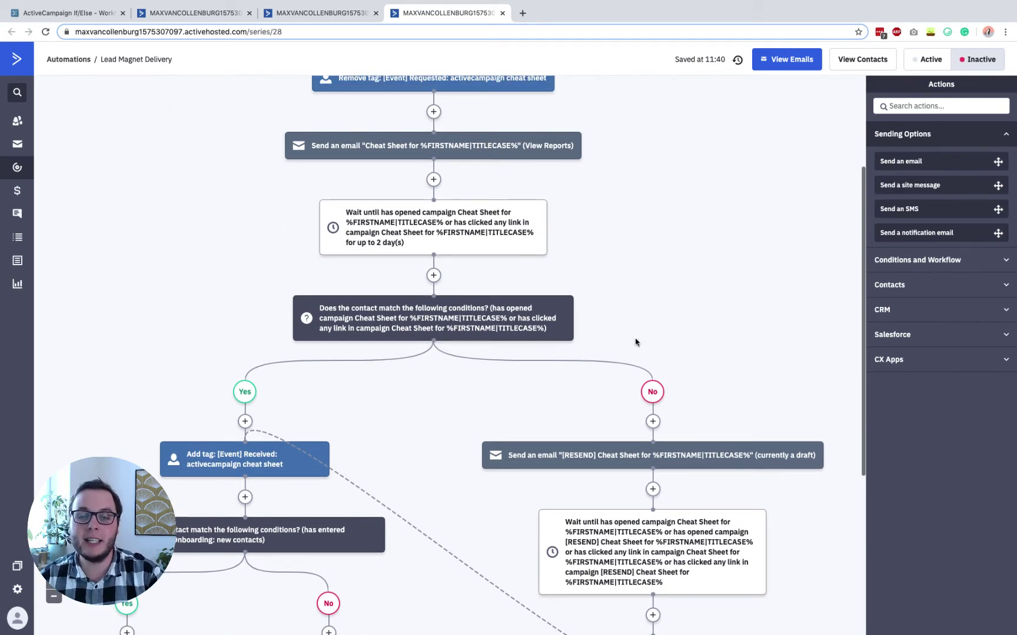
{"action": "scroll", "coordinate": [636, 335], "scroll_direction": "down", "scroll_amount": 5}
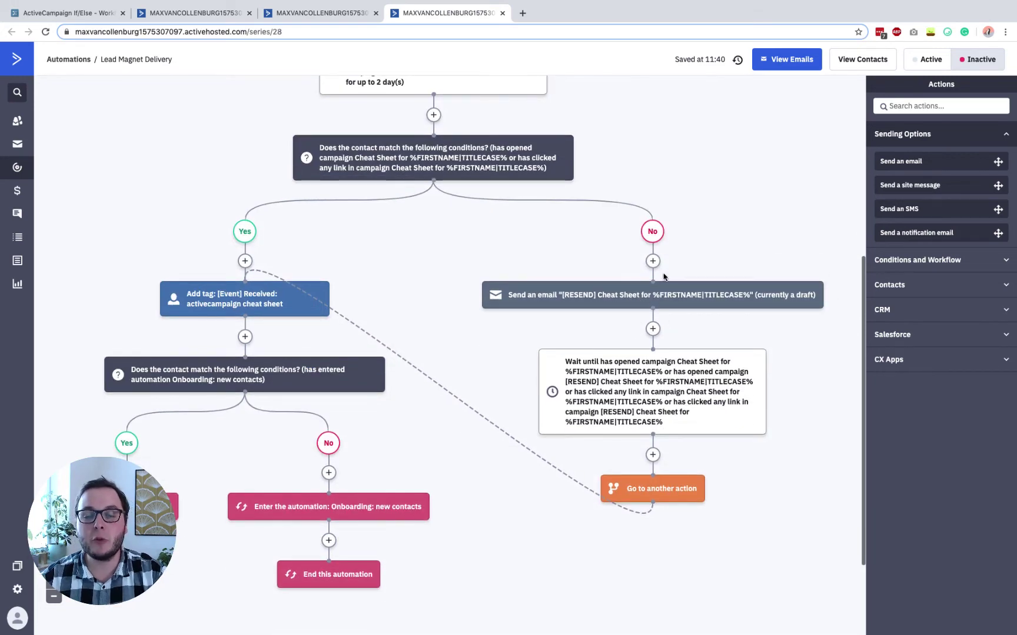
{"action": "scroll", "coordinate": [664, 276], "scroll_direction": "up", "scroll_amount": 5}
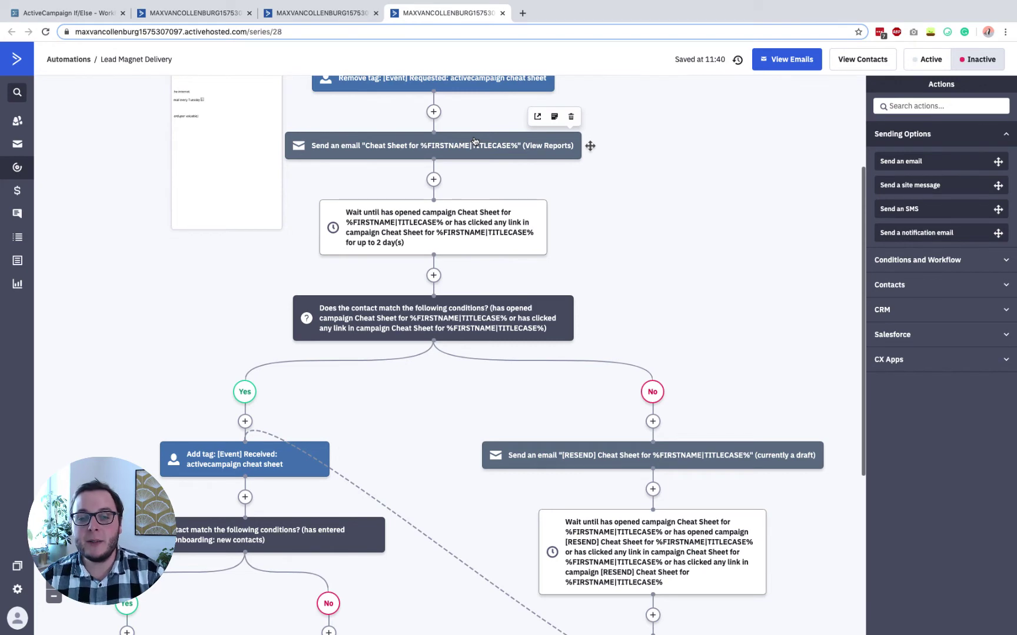
{"action": "scroll", "coordinate": [664, 278], "scroll_direction": "down", "scroll_amount": 8}
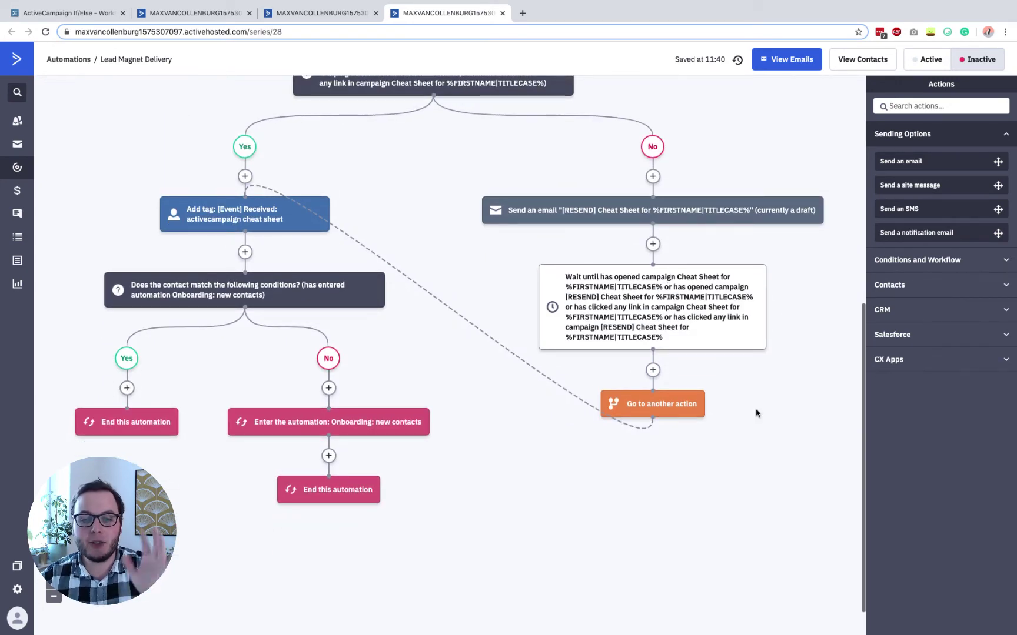
{"action": "scroll", "coordinate": [756, 413], "scroll_direction": "up", "scroll_amount": 13}
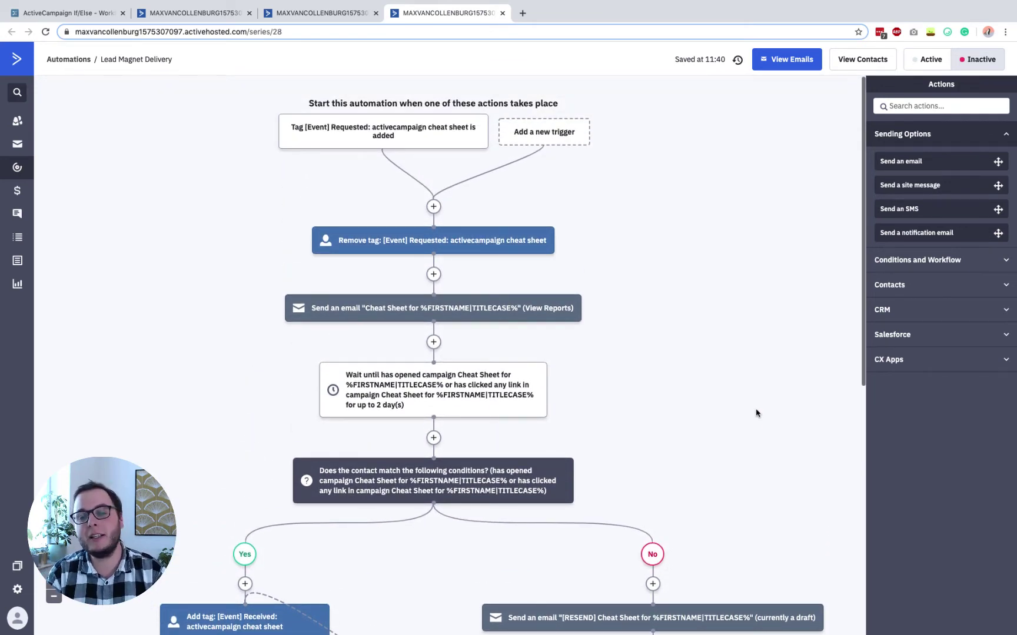
{"action": "scroll", "coordinate": [756, 413], "scroll_direction": "down", "scroll_amount": 5}
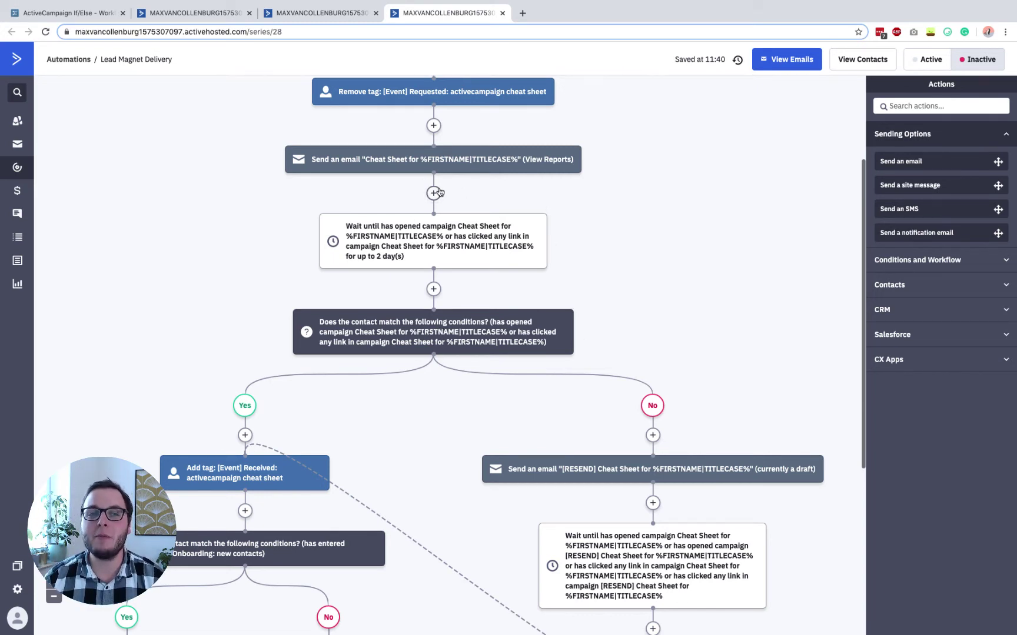
Switch to the WorkFlowy outline and highlight the "Only send a welcome email to people who didn't receive an email yet" item
{"action": "left_click", "coordinate": [87, 9]}
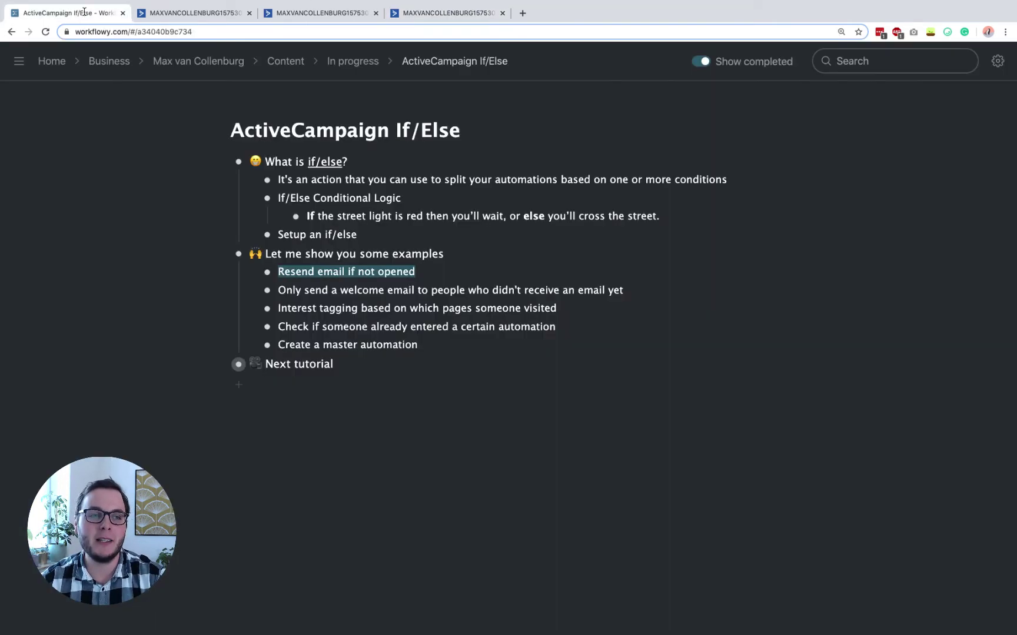
{"action": "triple_click", "coordinate": [340, 290]}
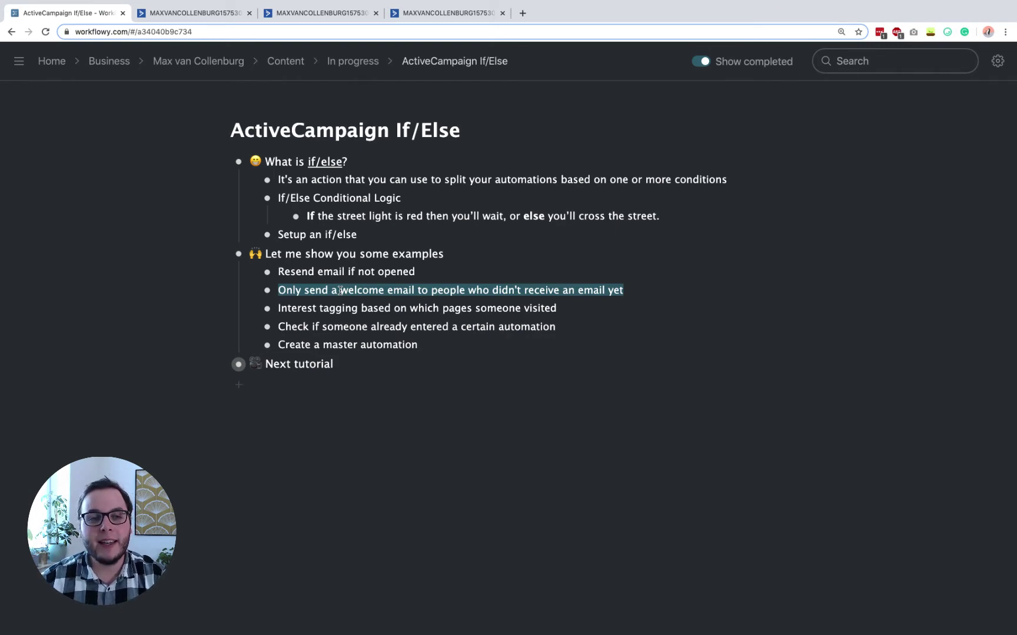
{"action": "key", "text": "ctrl+c"}
Switch to the ActiveCampaign automations list and open the "Onboarding: new contacts" automation in a new browser tab
{"action": "left_click", "coordinate": [341, 12]}
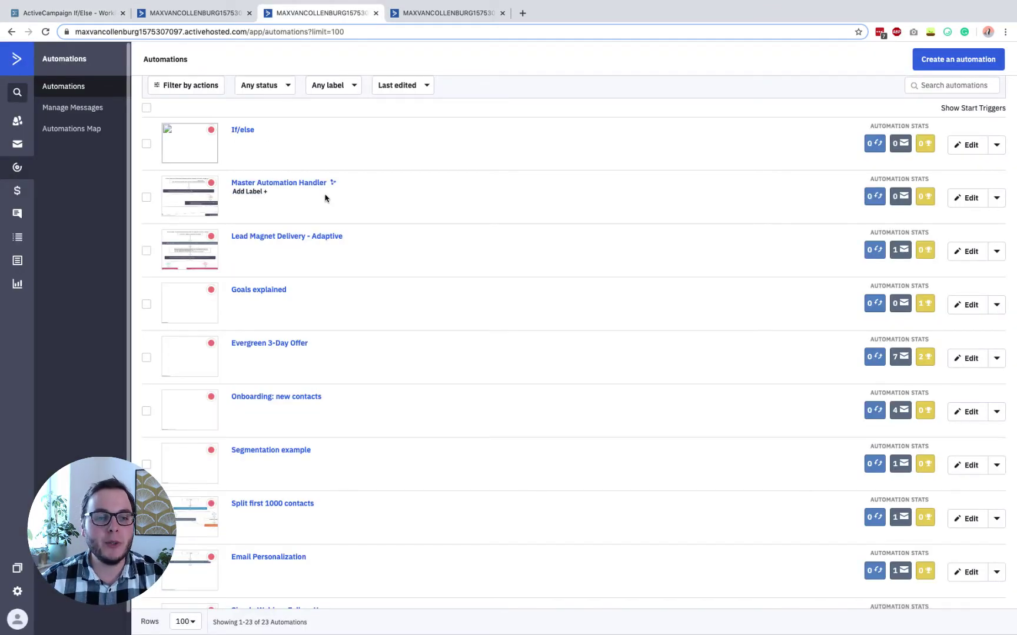
{"action": "scroll", "coordinate": [329, 376], "scroll_direction": "down", "scroll_amount": 2}
{"action": "left_click", "coordinate": [308, 356], "text": "super"}
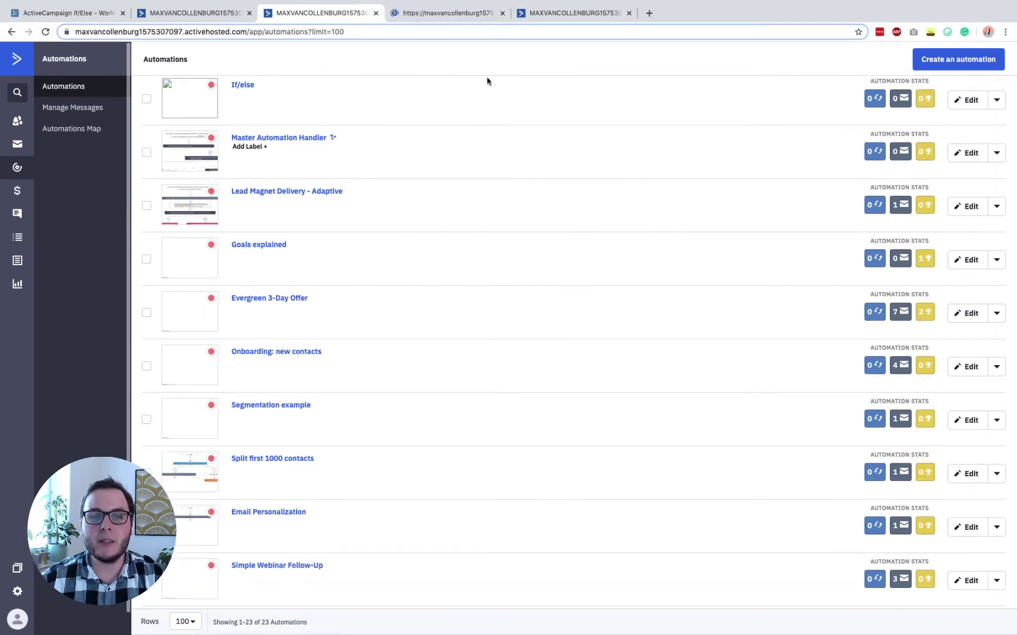
{"action": "key", "text": "ctrl+Tab"}
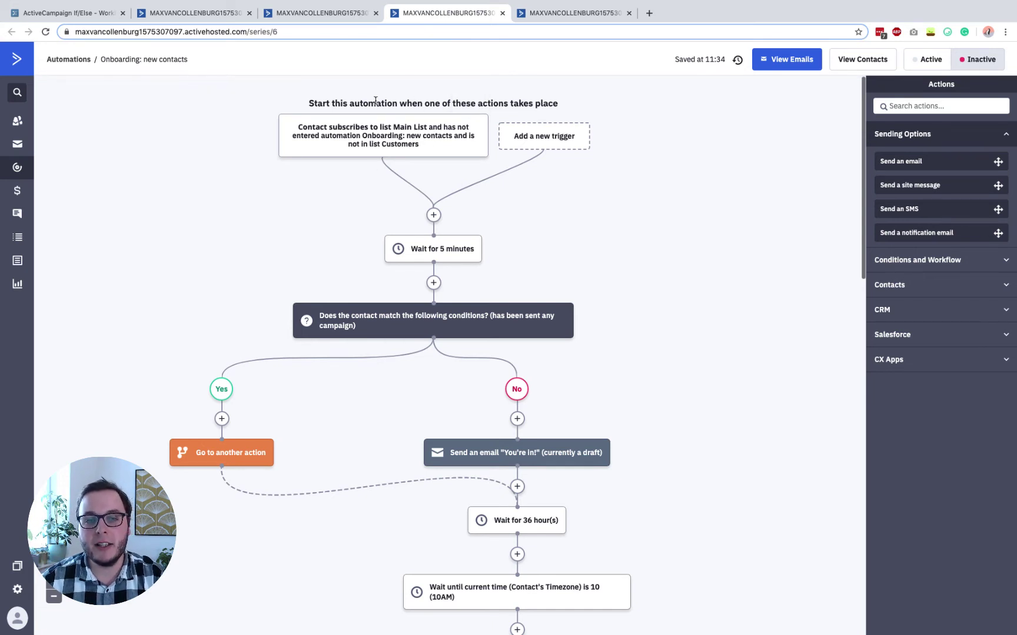
Examine the start trigger, the first wait and the If/Else conditions of the onboarding automation, and close the conditions without saving
{"action": "mouse_move", "coordinate": [417, 127]}
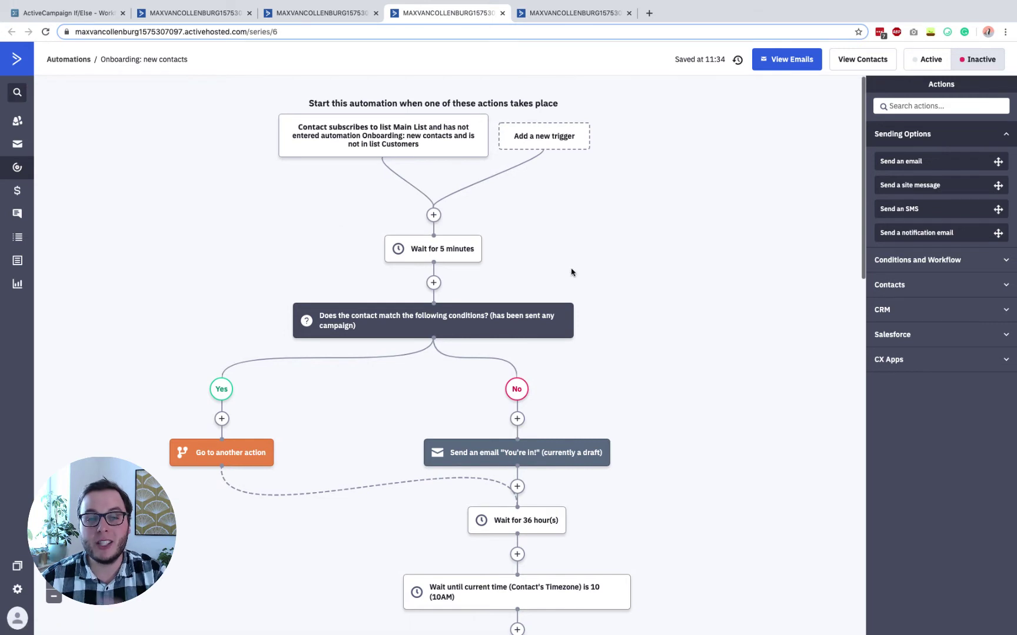
{"action": "scroll", "coordinate": [571, 273], "scroll_direction": "down", "scroll_amount": 2}
{"action": "mouse_move", "coordinate": [403, 202]}
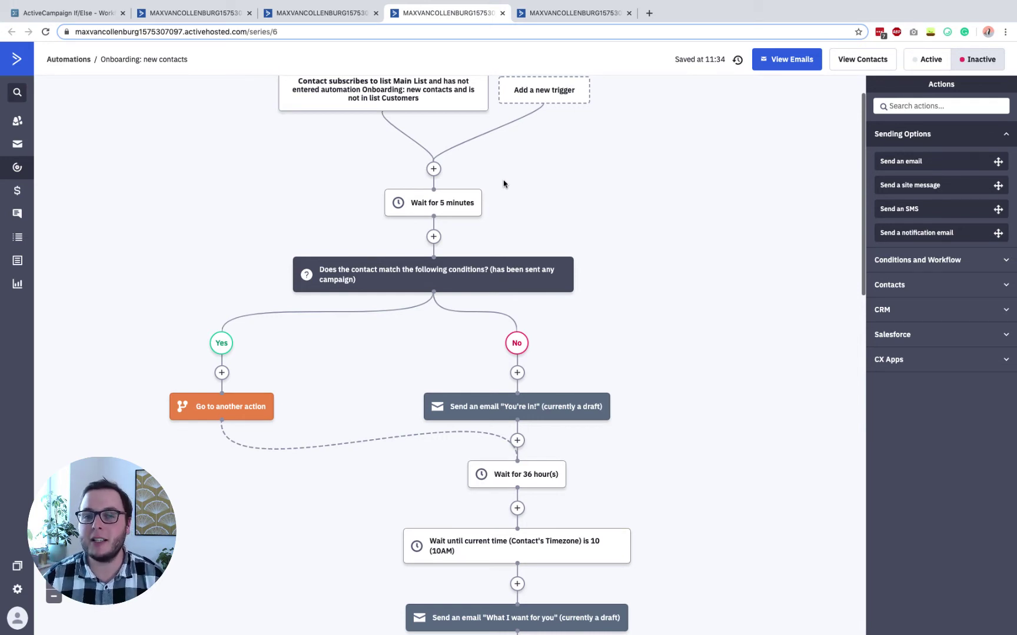
{"action": "scroll", "coordinate": [503, 184], "scroll_direction": "down", "scroll_amount": 2}
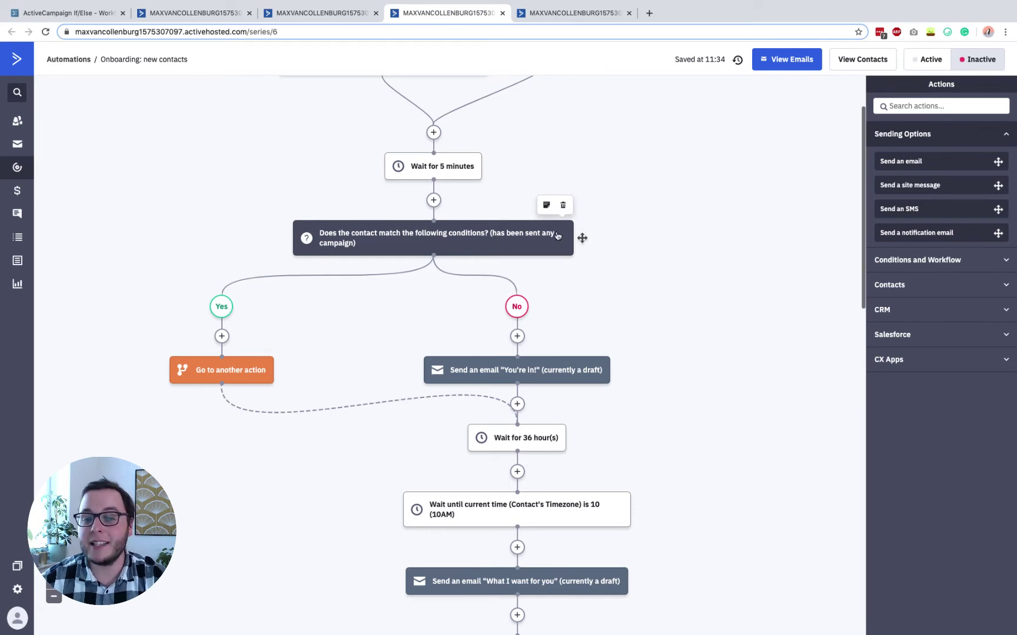
{"action": "left_click", "coordinate": [445, 244]}
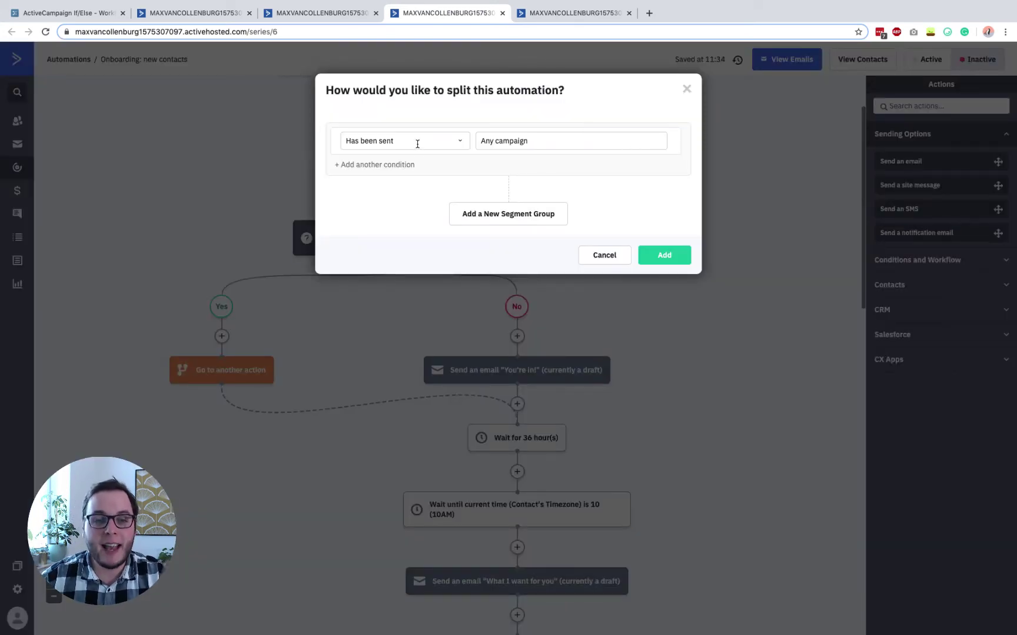
{"action": "left_click", "coordinate": [218, 152]}
Examine the onboarding flow's Yes and No branches, from the "You're in!" welcome email through the follow-up emails
{"action": "scroll", "coordinate": [324, 318], "scroll_direction": "down", "scroll_amount": 1}
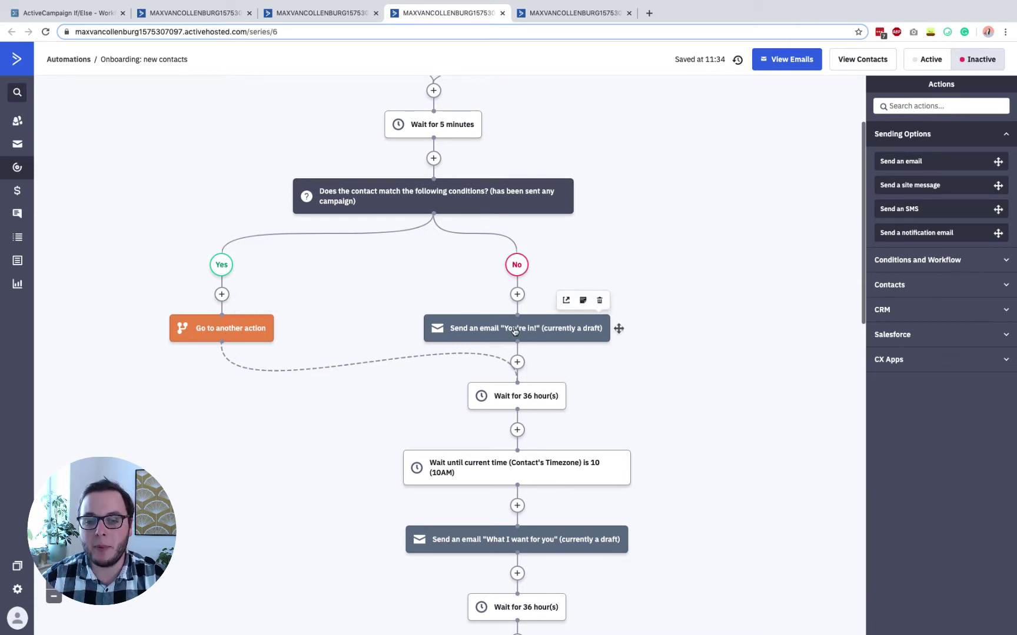
{"action": "scroll", "coordinate": [518, 247], "scroll_direction": "down", "scroll_amount": 2}
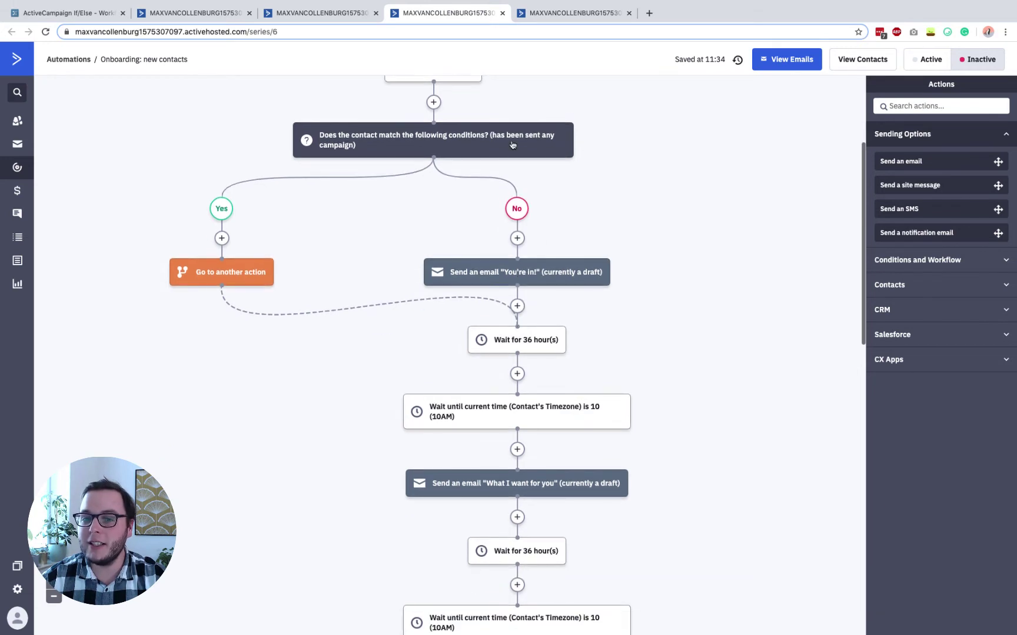
{"action": "scroll", "coordinate": [517, 172], "scroll_direction": "up", "scroll_amount": 2}
{"action": "scroll", "coordinate": [518, 173], "scroll_direction": "up", "scroll_amount": 1}
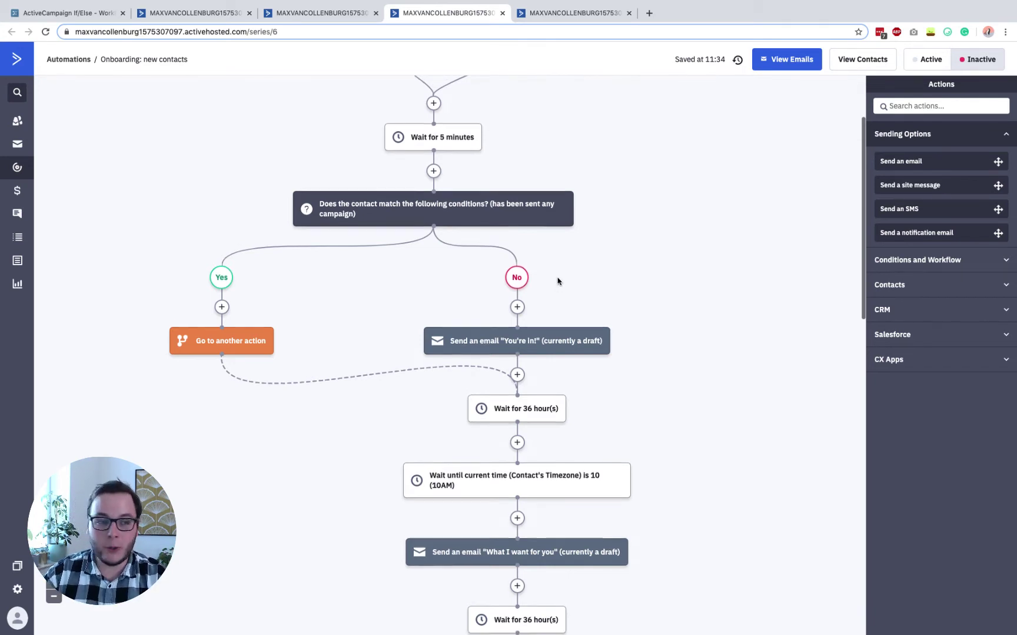
{"action": "scroll", "coordinate": [558, 282], "scroll_direction": "up", "scroll_amount": 2}
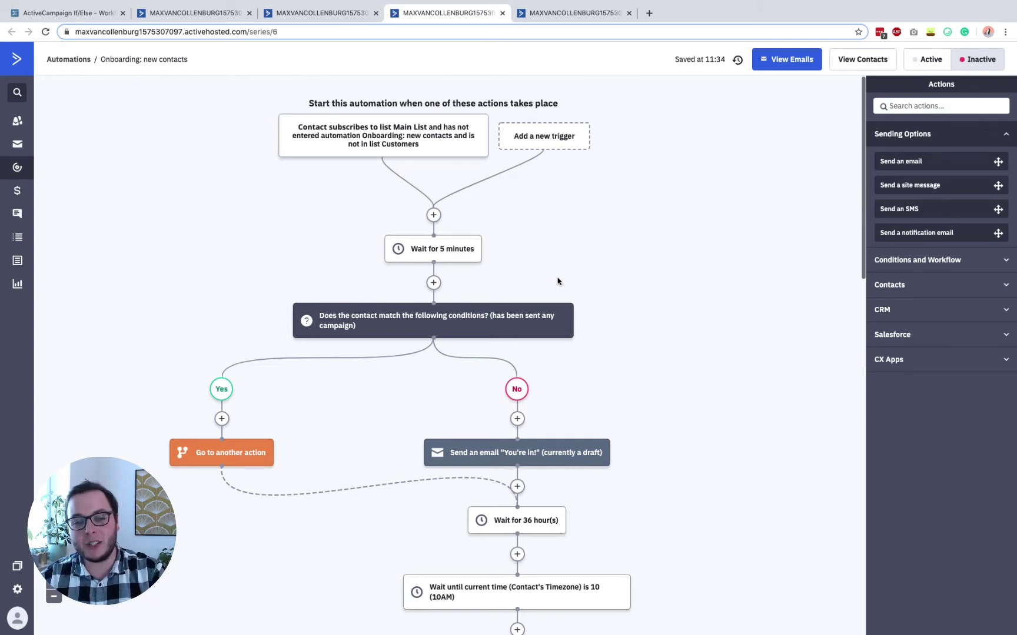
{"action": "scroll", "coordinate": [622, 277], "scroll_direction": "down", "scroll_amount": 12}
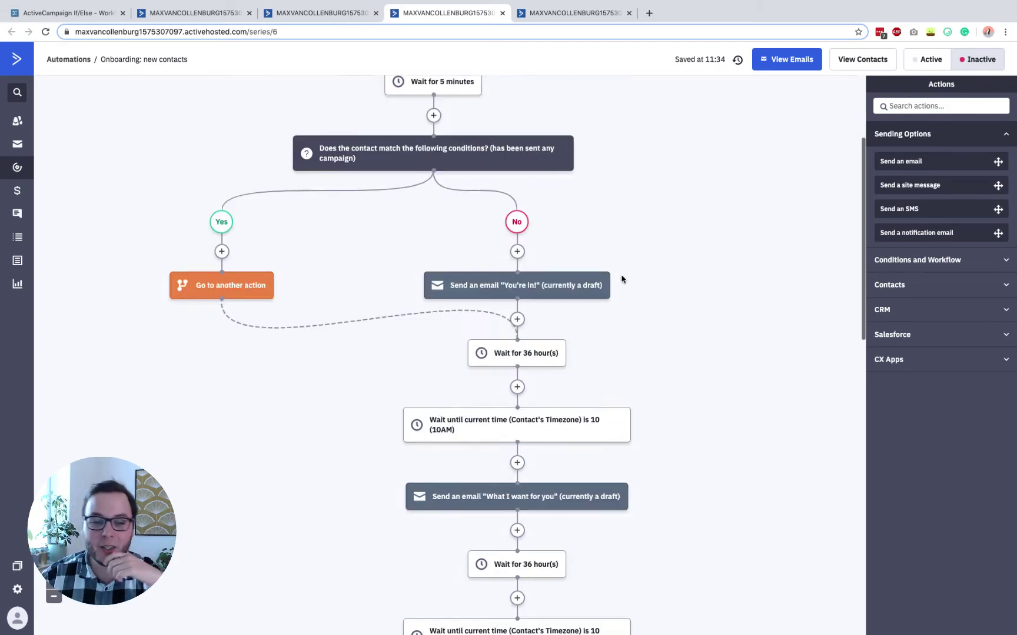
{"action": "scroll", "coordinate": [622, 278], "scroll_direction": "up", "scroll_amount": 12}
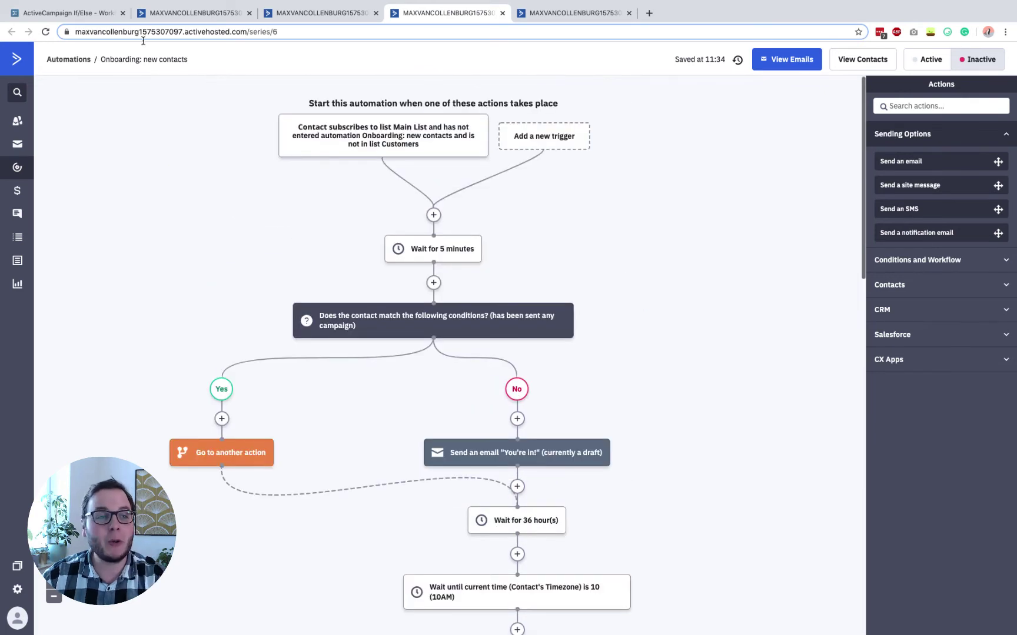
Highlight "Interest tagging based on which pages someone visited" in the WorkFlowy outline, and return to the ActiveCampaign onboarding automation
{"action": "left_click", "coordinate": [94, 17]}
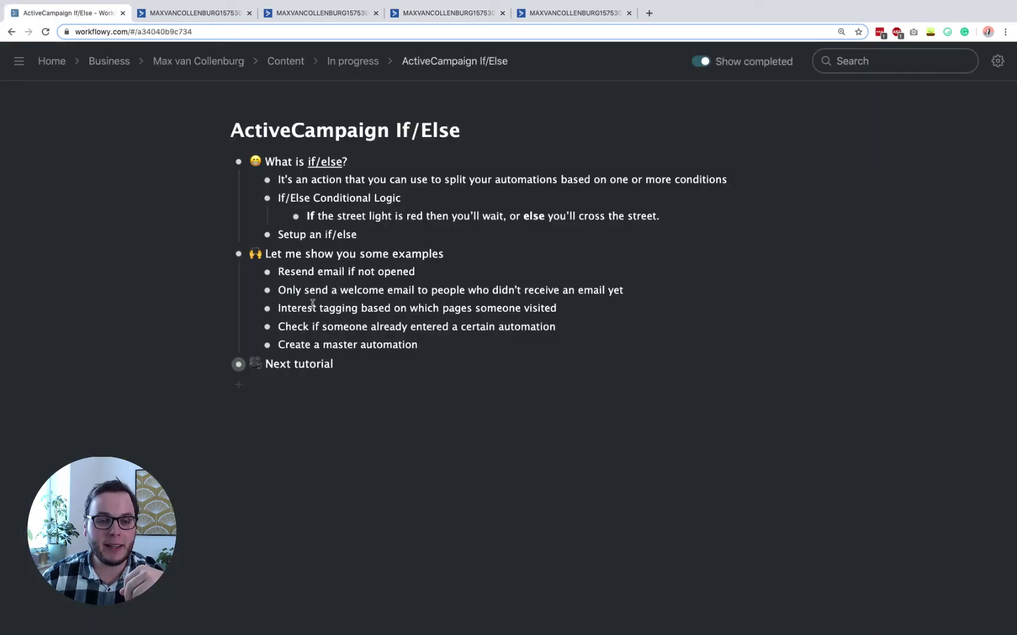
{"action": "triple_click", "coordinate": [312, 304]}
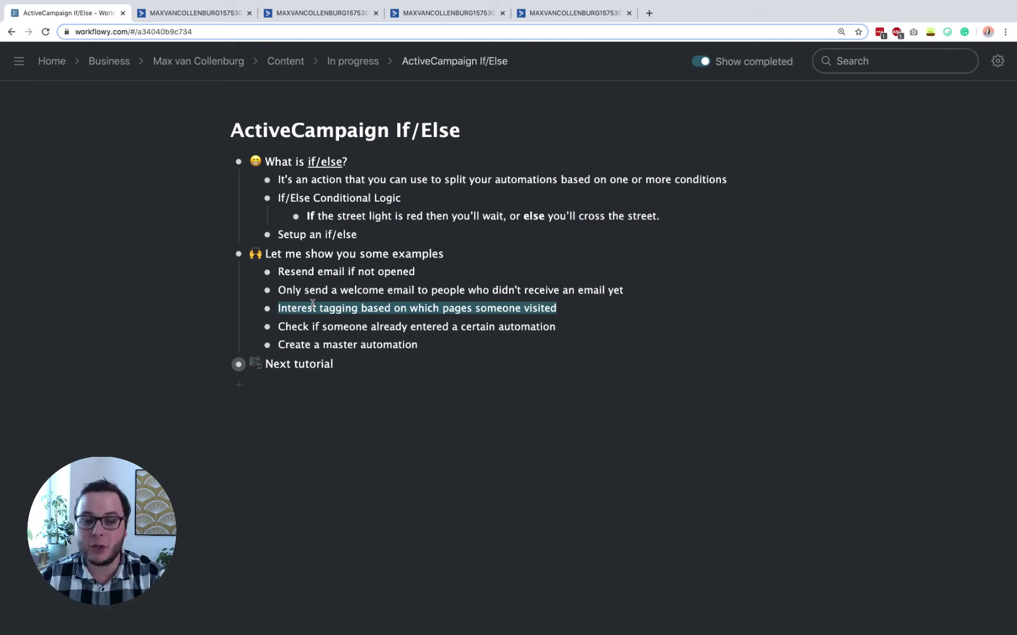
{"action": "left_click", "coordinate": [453, 16]}
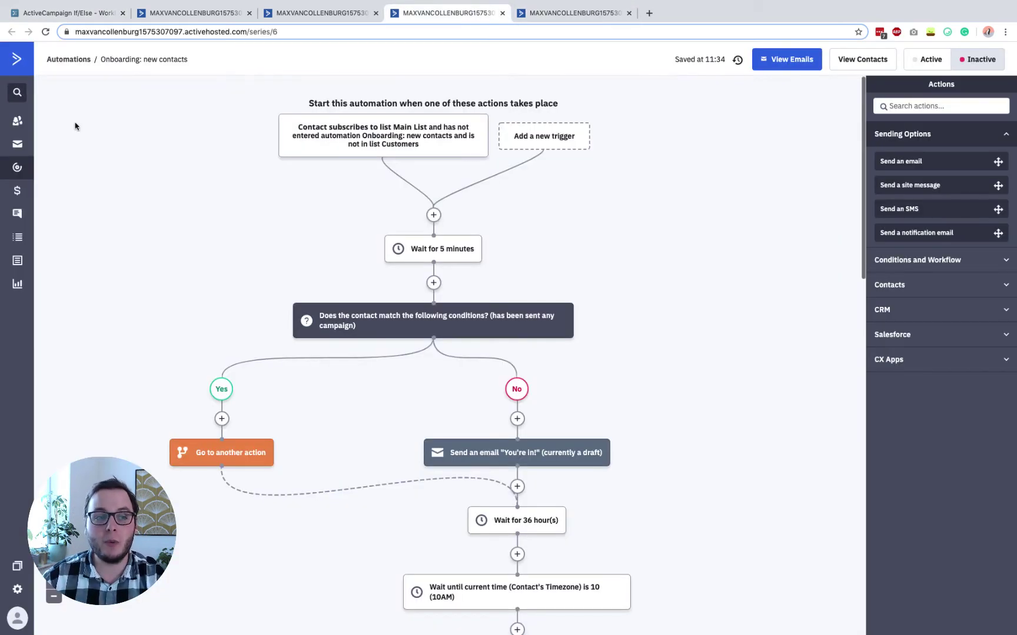
Go back to the automations list and open the Interest Tagging automation from its second page
{"action": "left_click", "coordinate": [17, 167]}
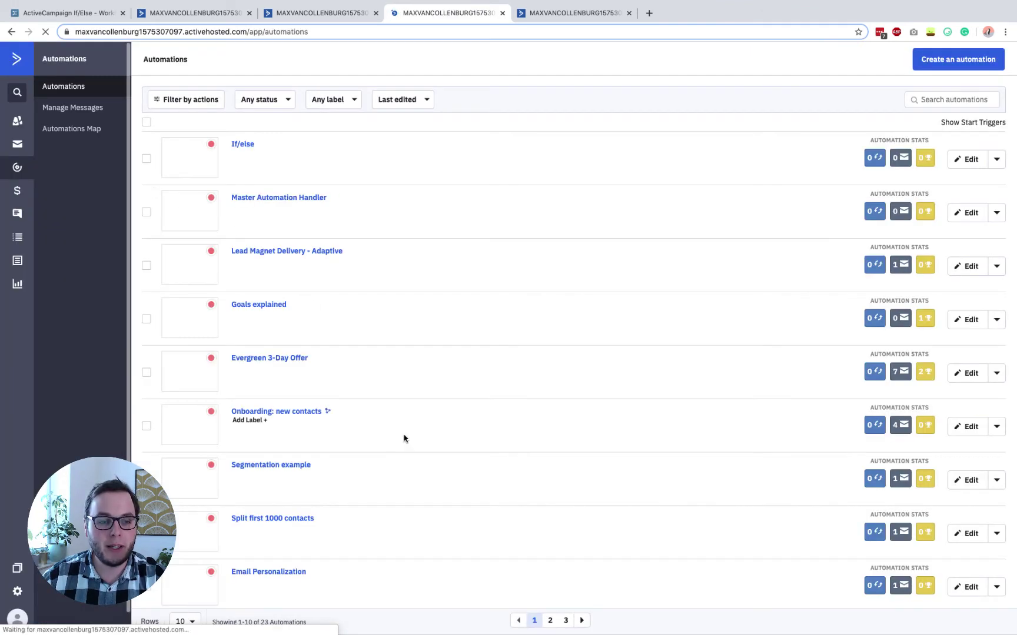
{"action": "scroll", "coordinate": [405, 439], "scroll_direction": "down", "scroll_amount": 2}
{"action": "left_click", "coordinate": [551, 621]}
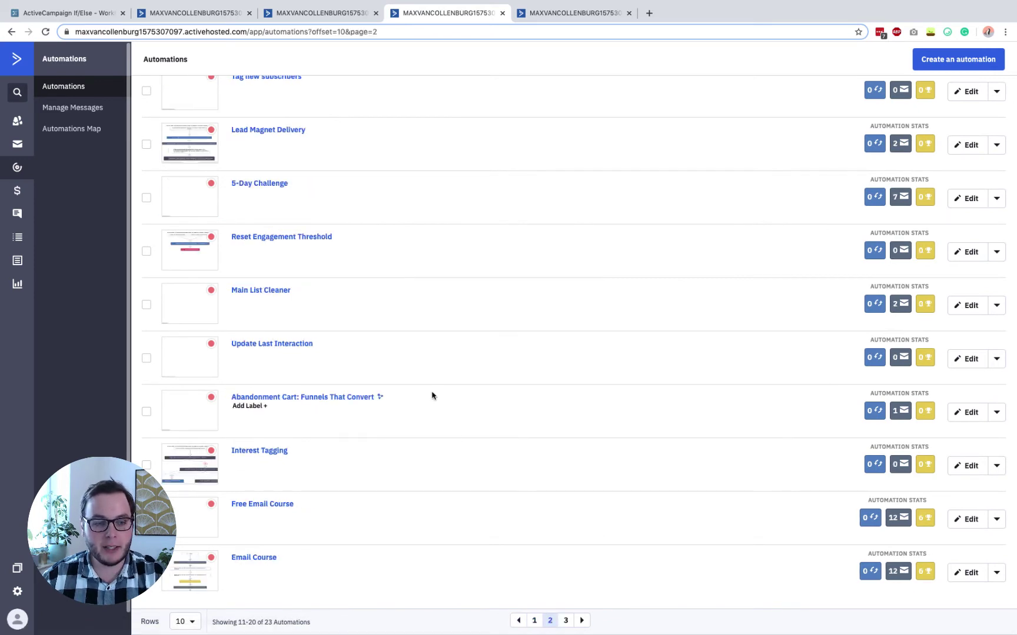
{"action": "left_click", "coordinate": [257, 451]}
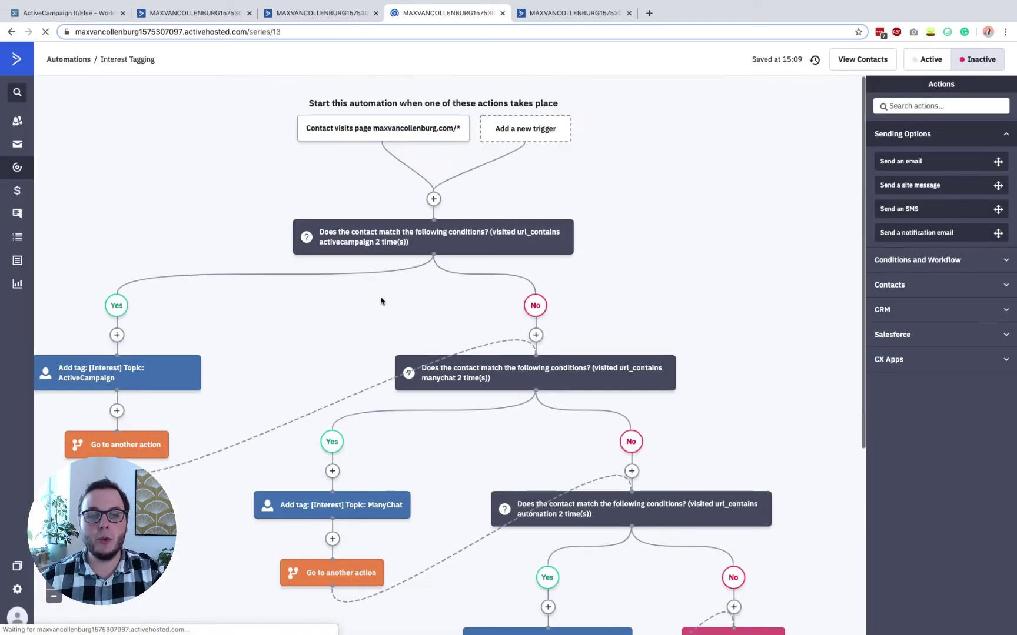
Examine the first If/Else condition of the Interest Tagging automation, close it without saving, and view its Yes branch
{"action": "left_click", "coordinate": [390, 249]}
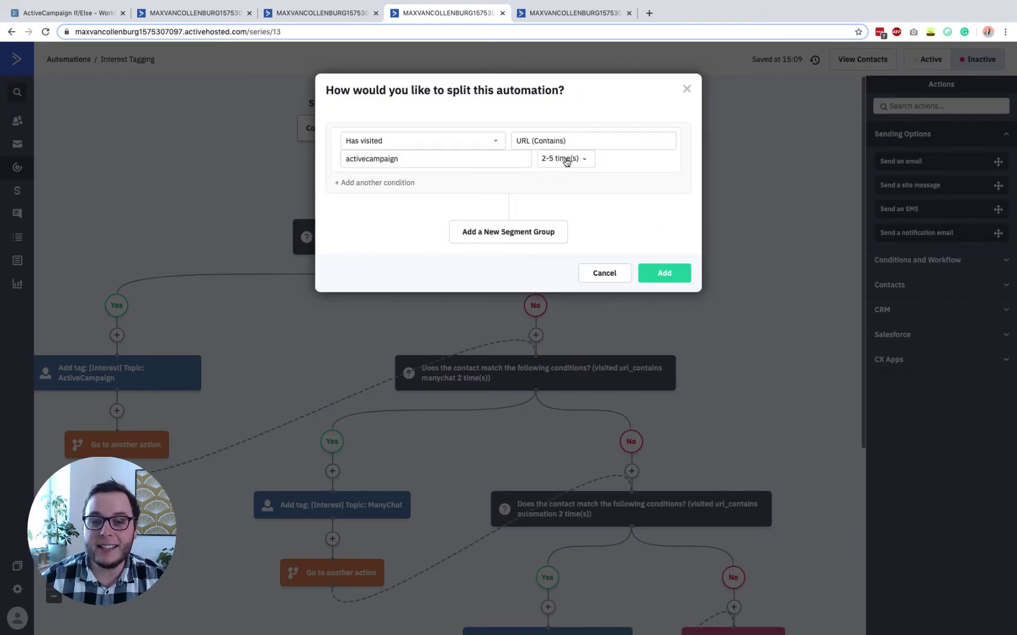
{"action": "left_click", "coordinate": [773, 179]}
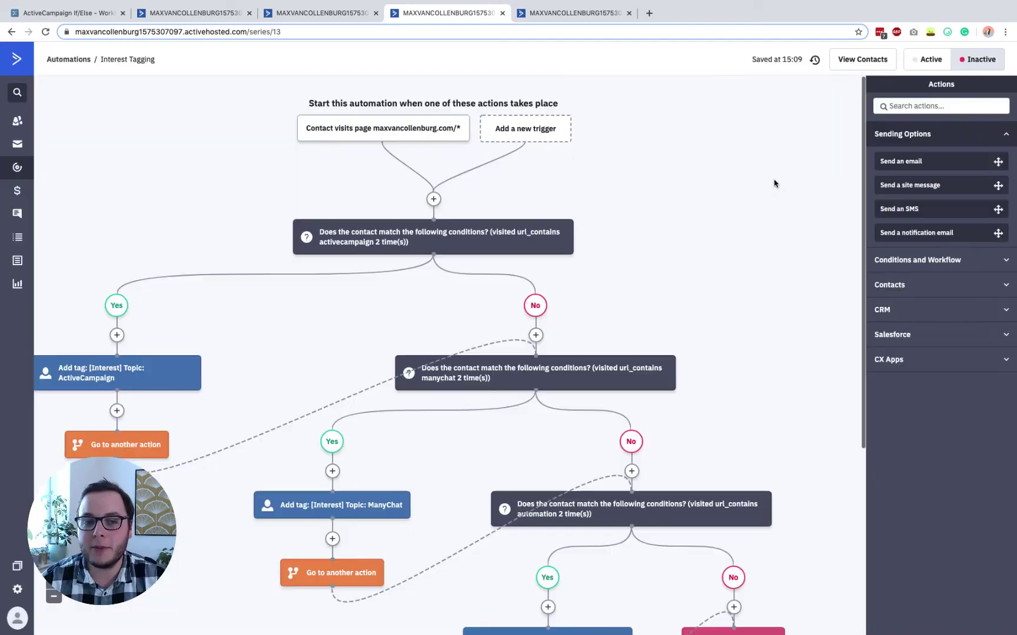
{"action": "mouse_move", "coordinate": [443, 235]}
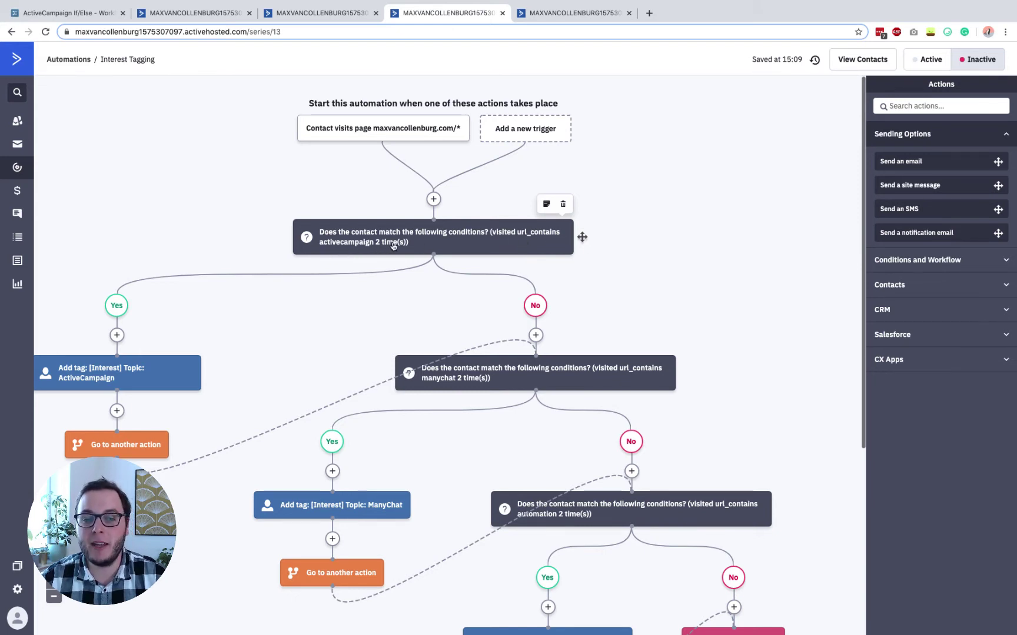
{"action": "scroll", "coordinate": [370, 295], "scroll_direction": "down", "scroll_amount": 1}
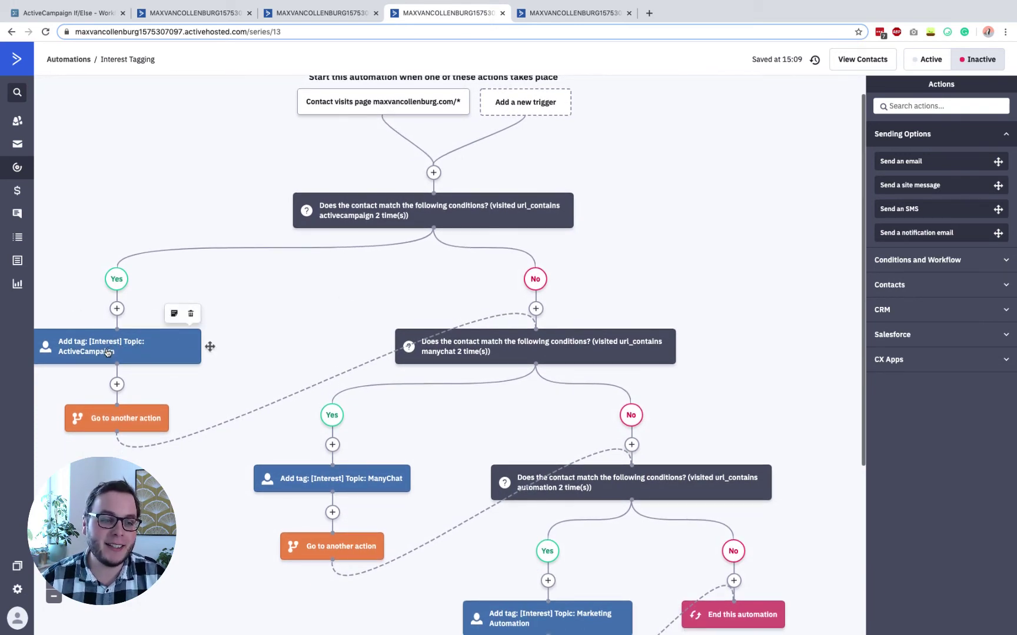
Rebuild the first If/Else condition as Has visited, URL (Contains) "activecampaign", 2-5 time(s), and save it
{"action": "left_click", "coordinate": [426, 216]}
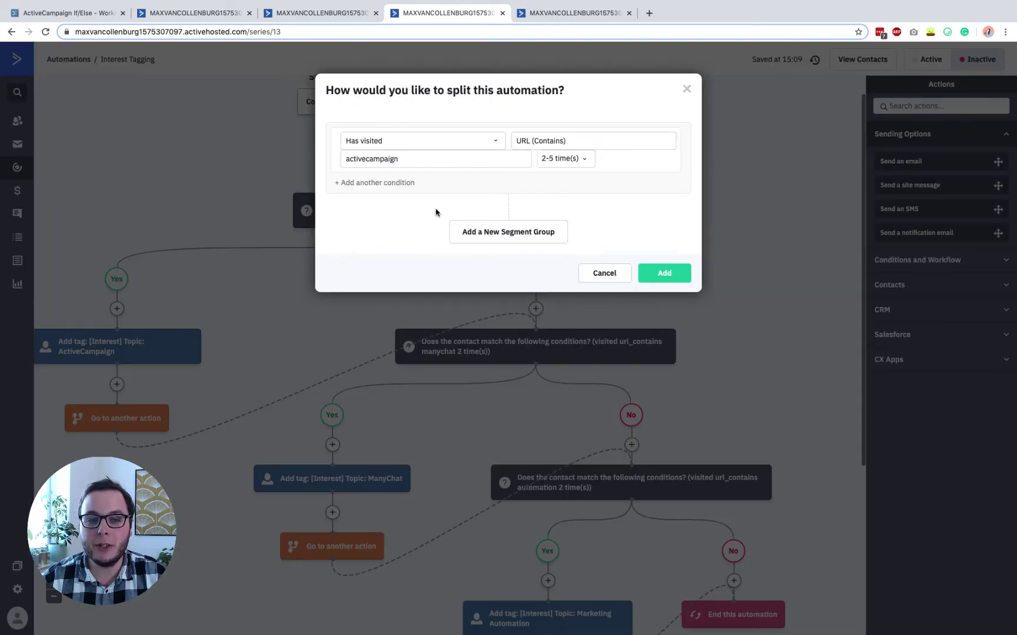
{"action": "left_click", "coordinate": [361, 140]}
{"action": "type", "text": "has visi"}
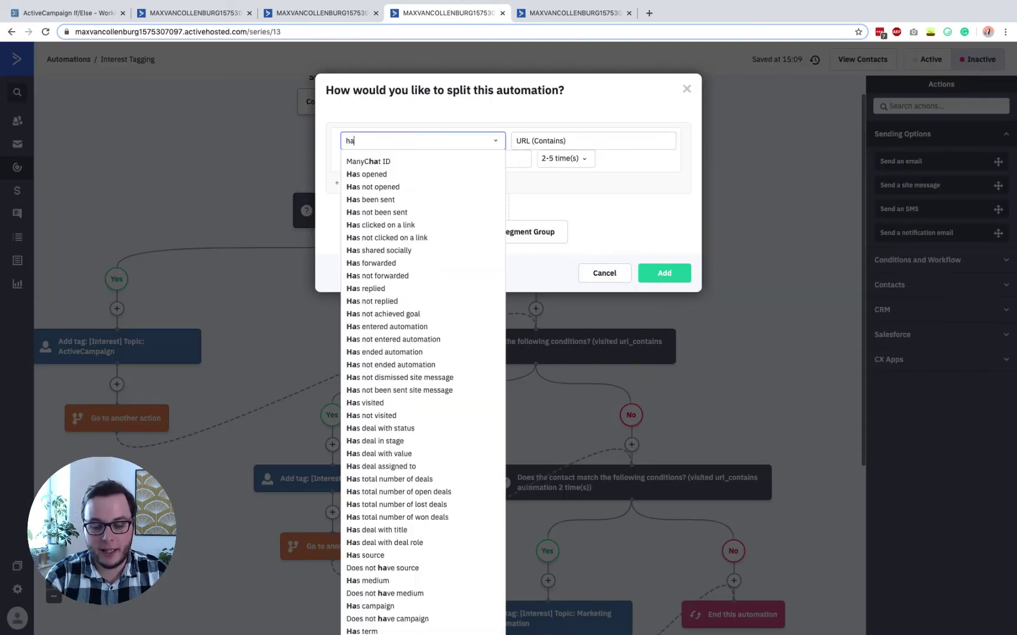
{"action": "left_click", "coordinate": [363, 161]}
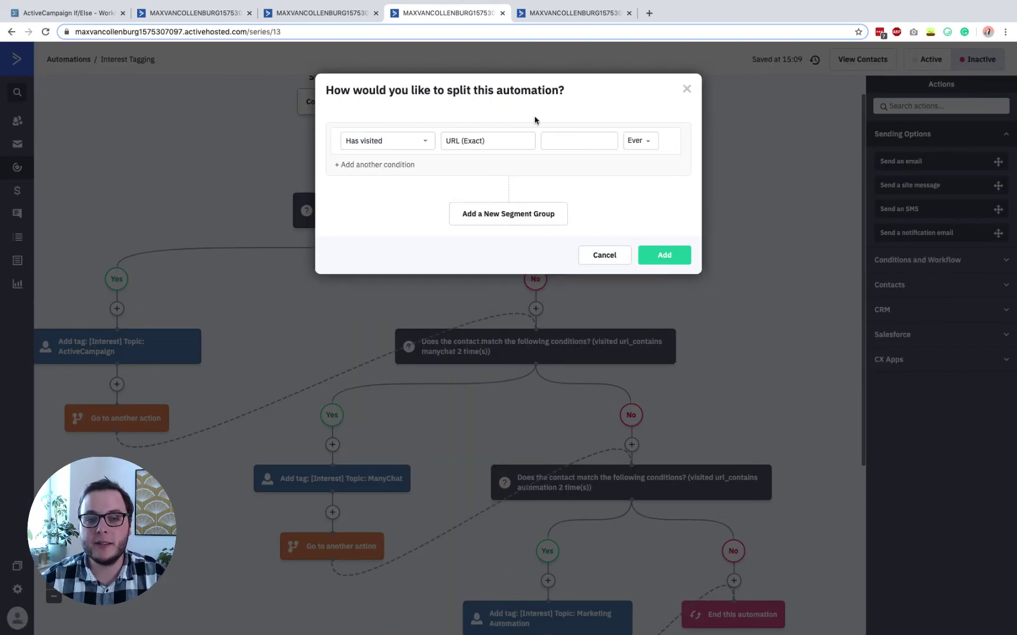
{"action": "left_click", "coordinate": [472, 140]}
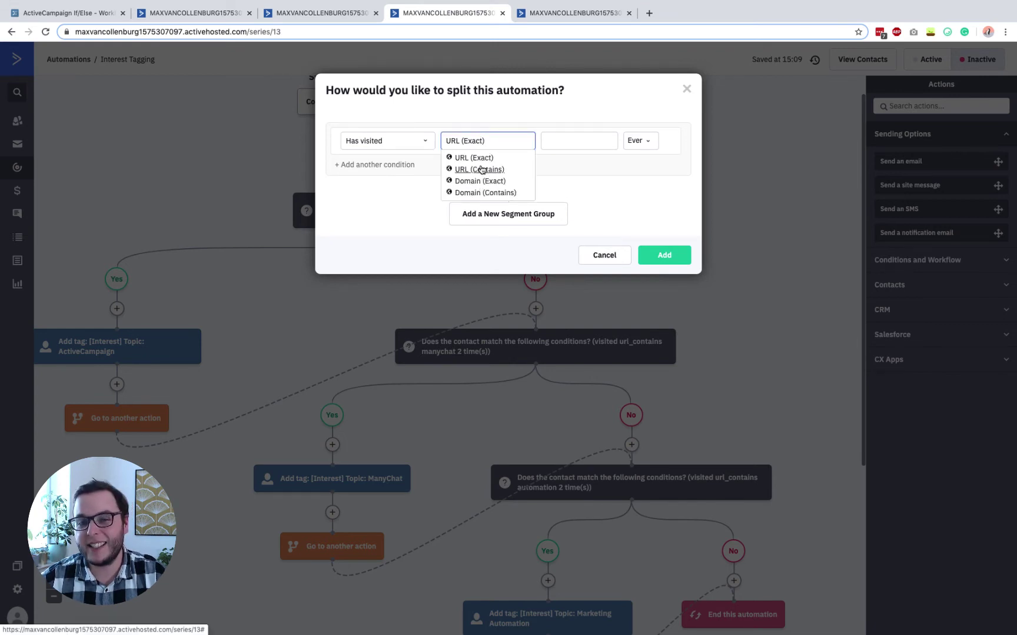
{"action": "left_click", "coordinate": [479, 170]}
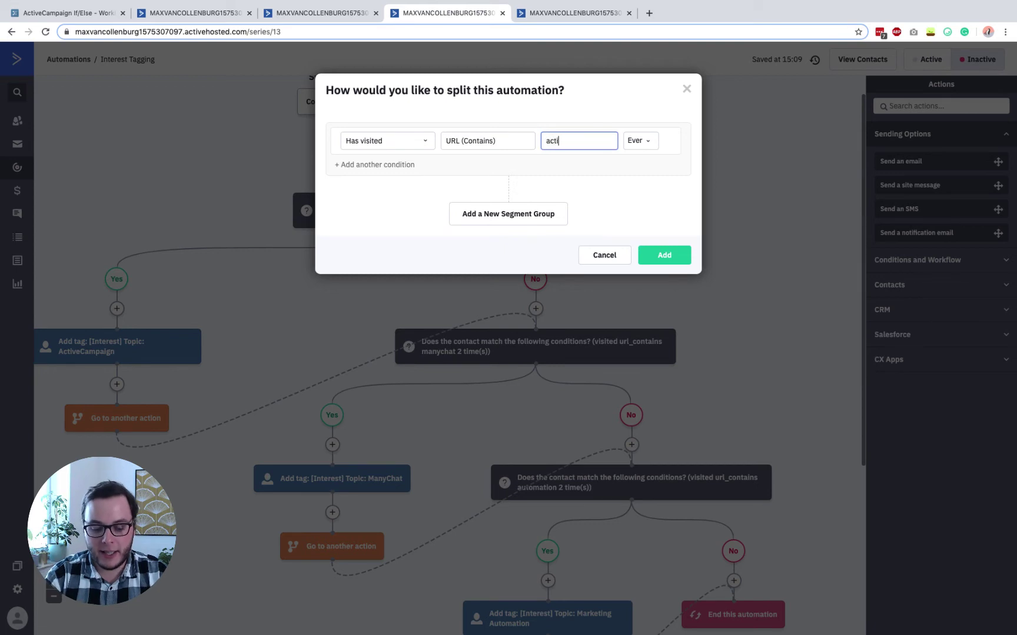
{"action": "type", "text": "vecampaign"}
{"action": "left_click", "coordinate": [637, 141]}
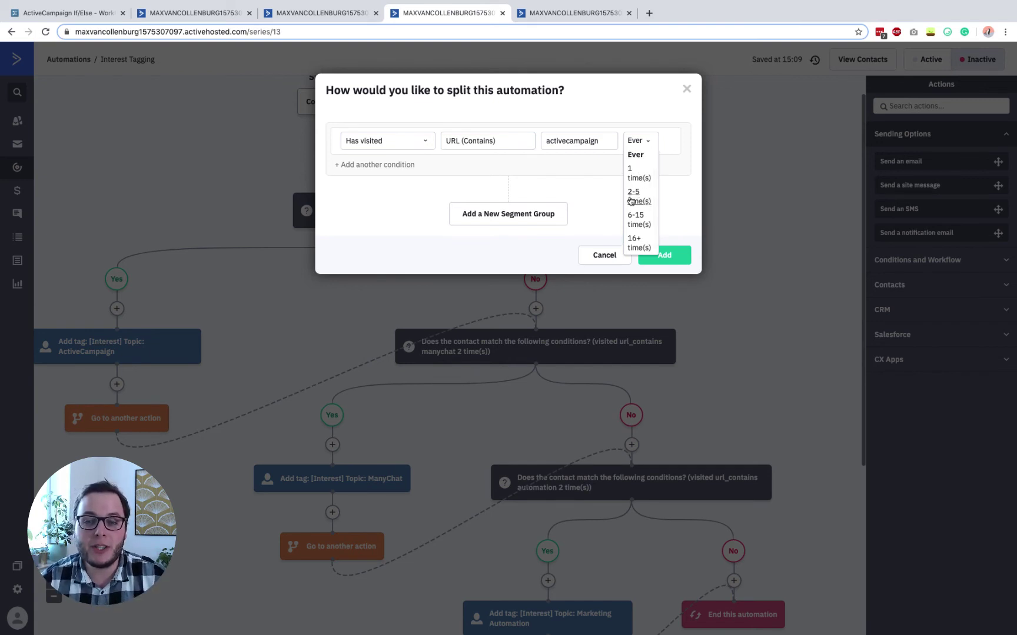
{"action": "left_click", "coordinate": [633, 195]}
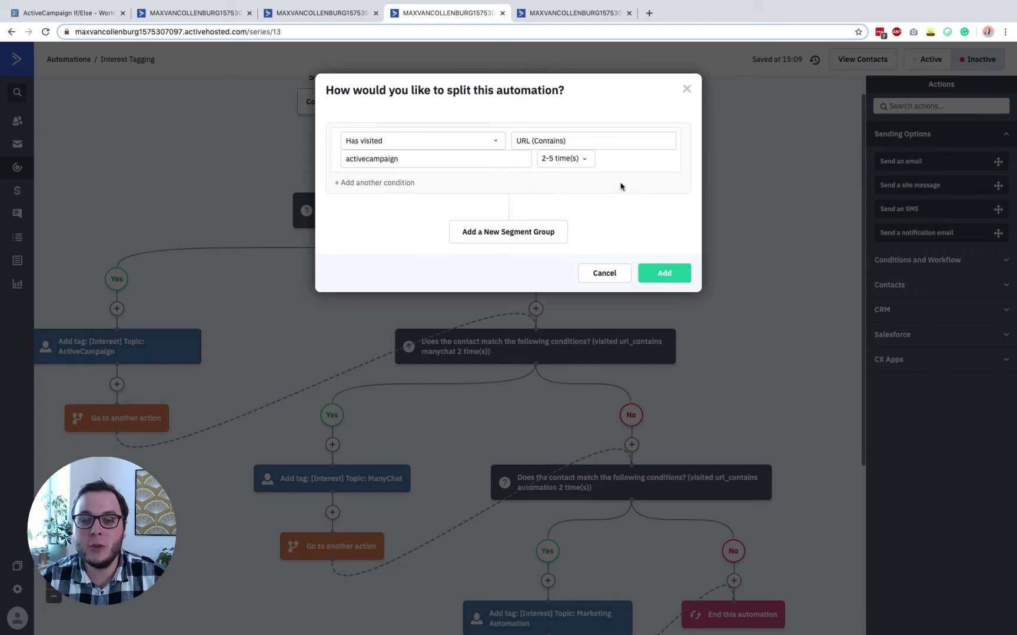
{"action": "left_click", "coordinate": [663, 275]}
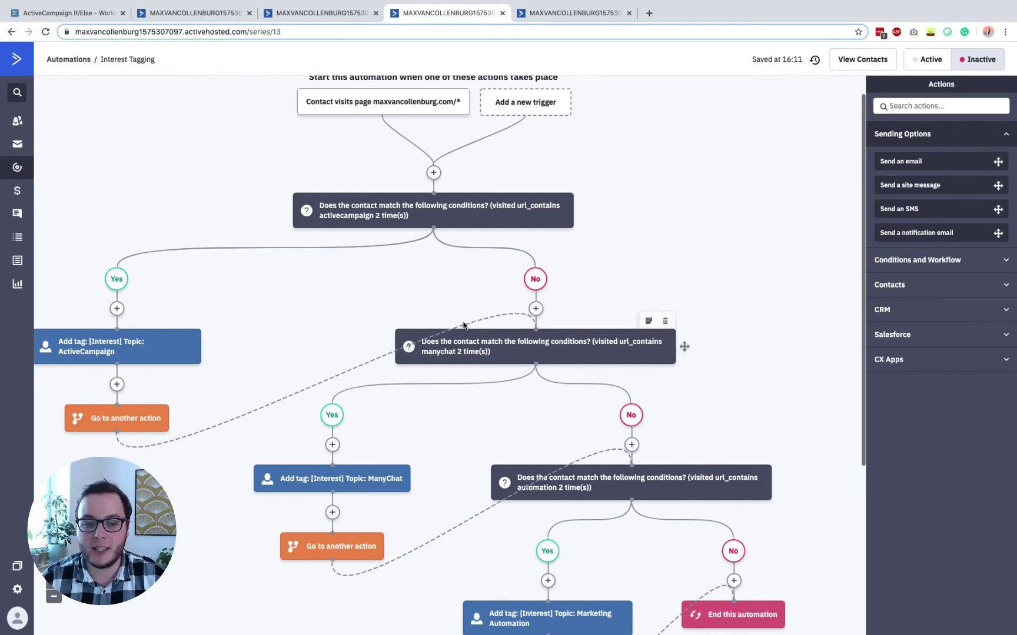
Examine the ManyChat and automation URL conditions further down the Interest Tagging flow, including their tagging branches
{"action": "scroll", "coordinate": [463, 318], "scroll_direction": "down", "scroll_amount": 1}
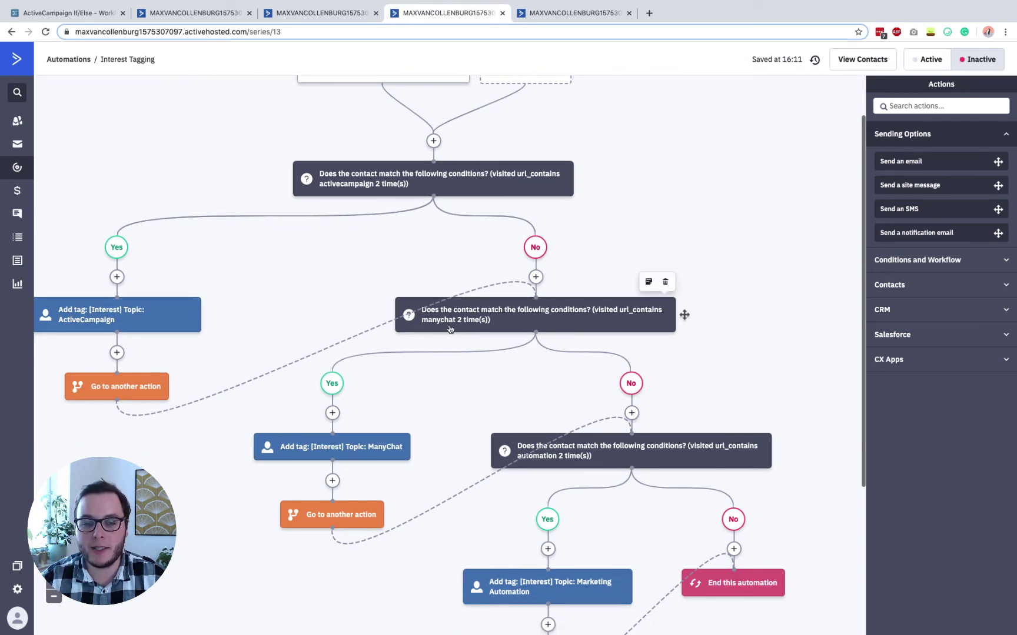
{"action": "scroll", "coordinate": [450, 329], "scroll_direction": "down", "scroll_amount": 3}
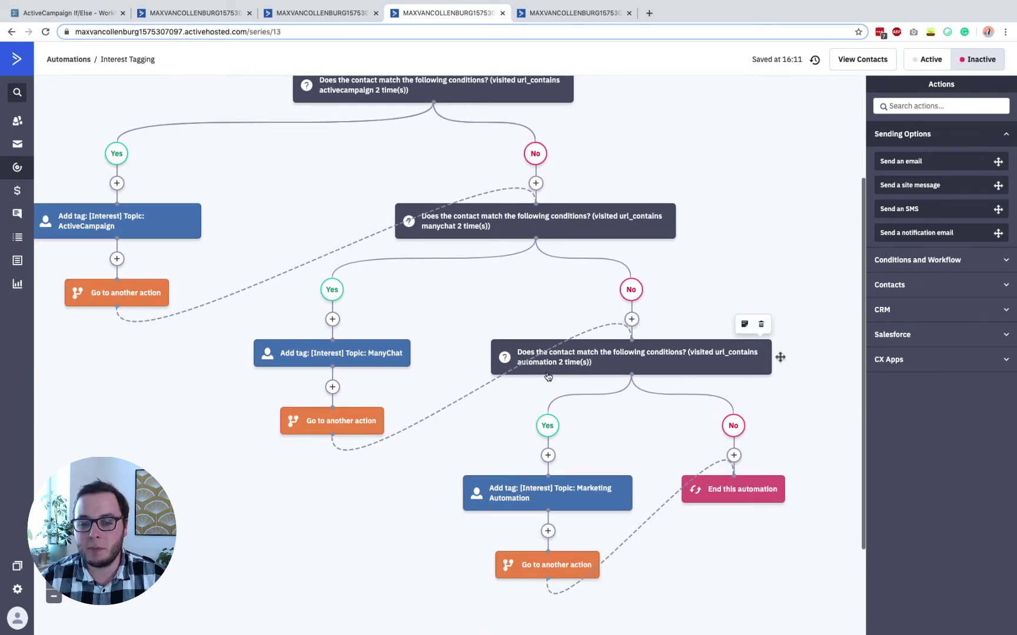
{"action": "scroll", "coordinate": [534, 370], "scroll_direction": "up", "scroll_amount": 5}
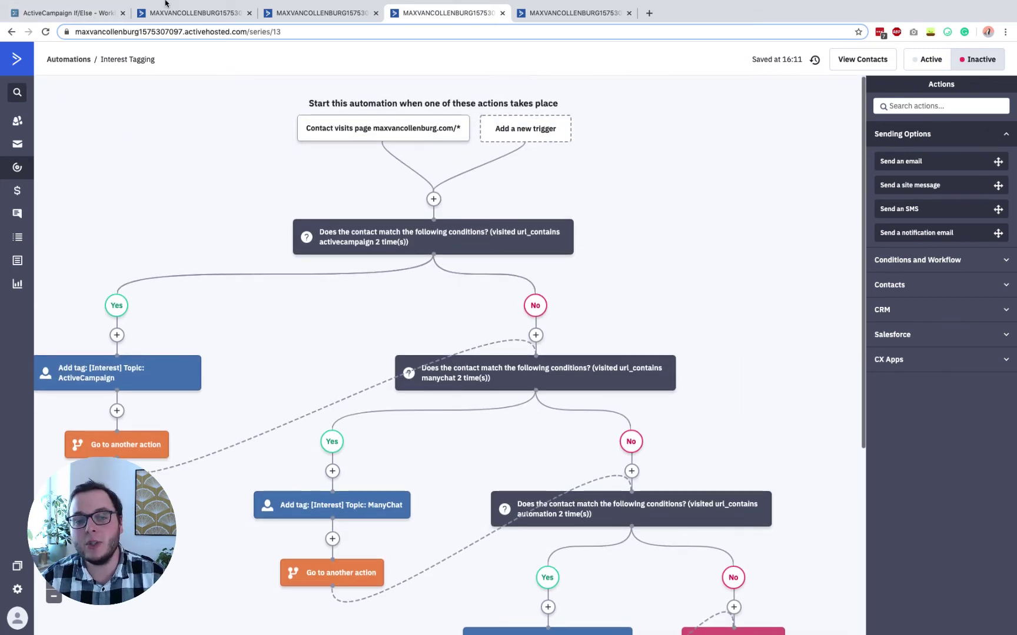
Highlight "Check if someone already entered a certain automation" in the WorkFlowy outline, and return to the ActiveCampaign automations list
{"action": "left_click", "coordinate": [86, 13]}
{"action": "triple_click", "coordinate": [379, 324]}
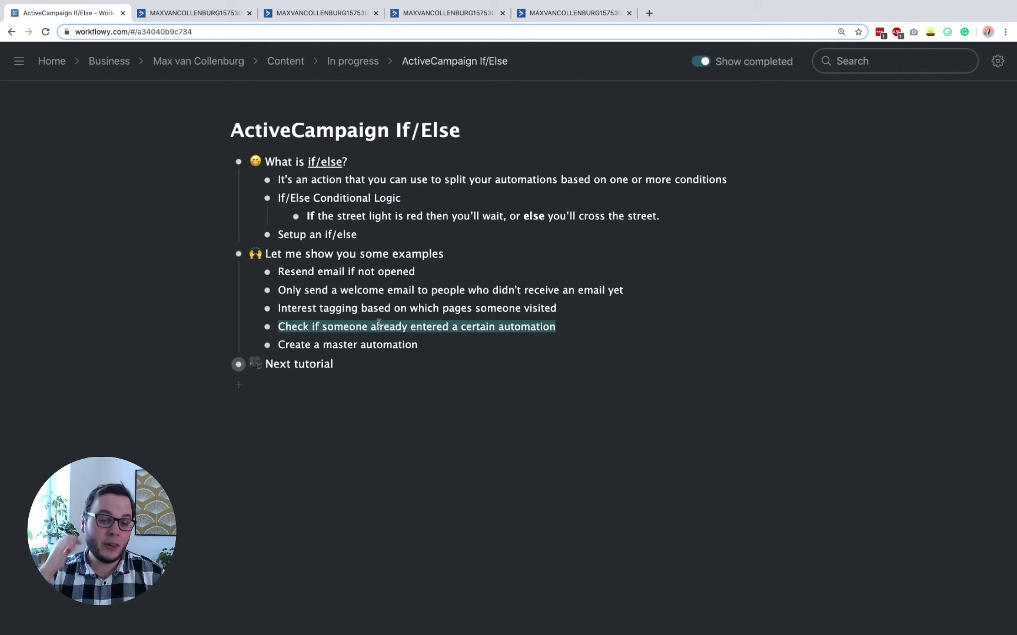
{"action": "left_click", "coordinate": [330, 13]}
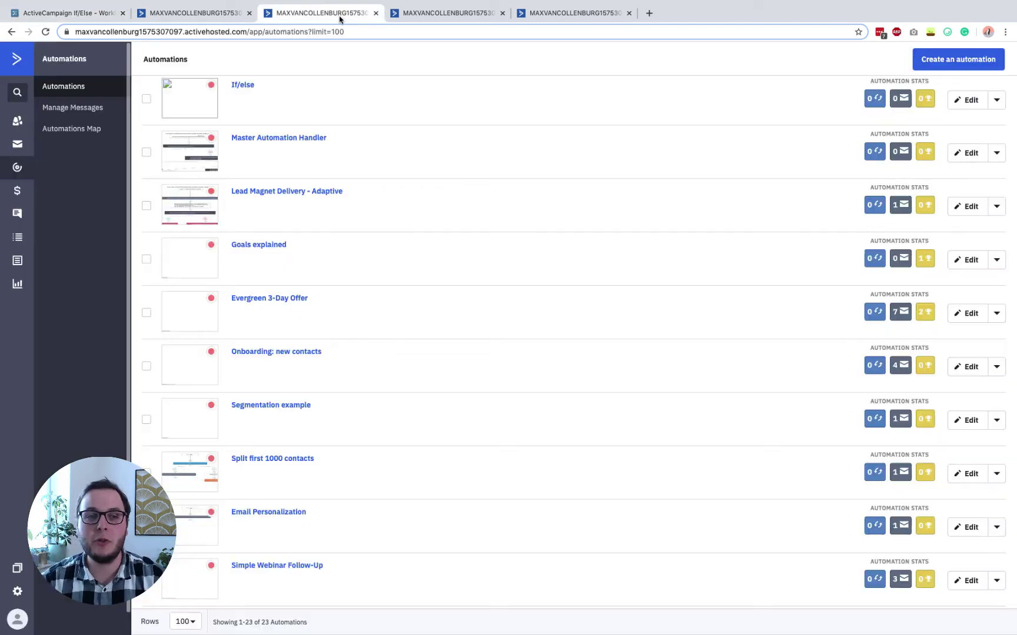
{"action": "left_click", "coordinate": [198, 21]}
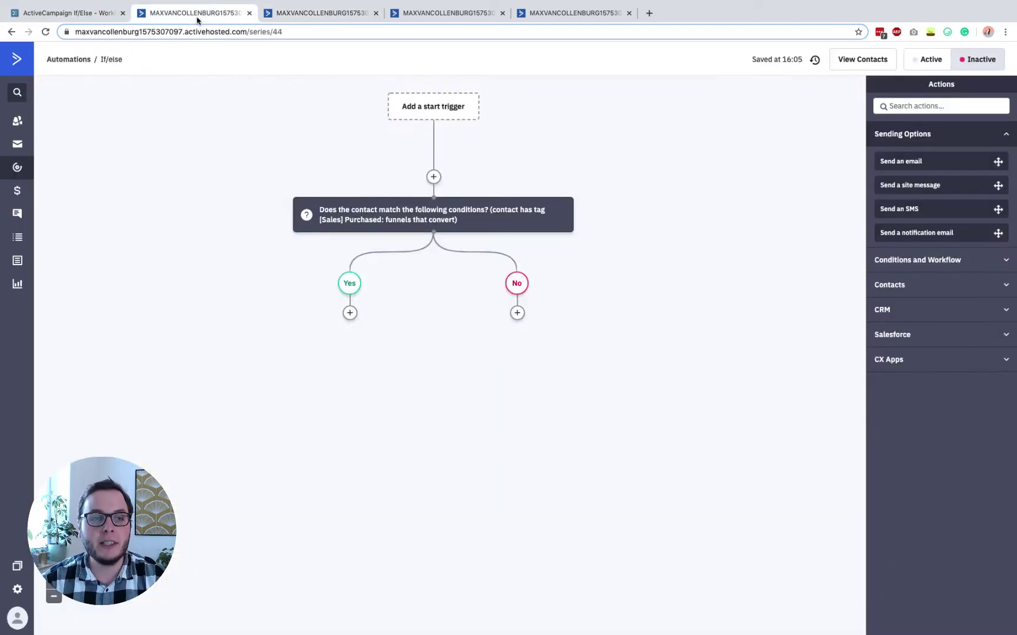
{"action": "left_click", "coordinate": [327, 18]}
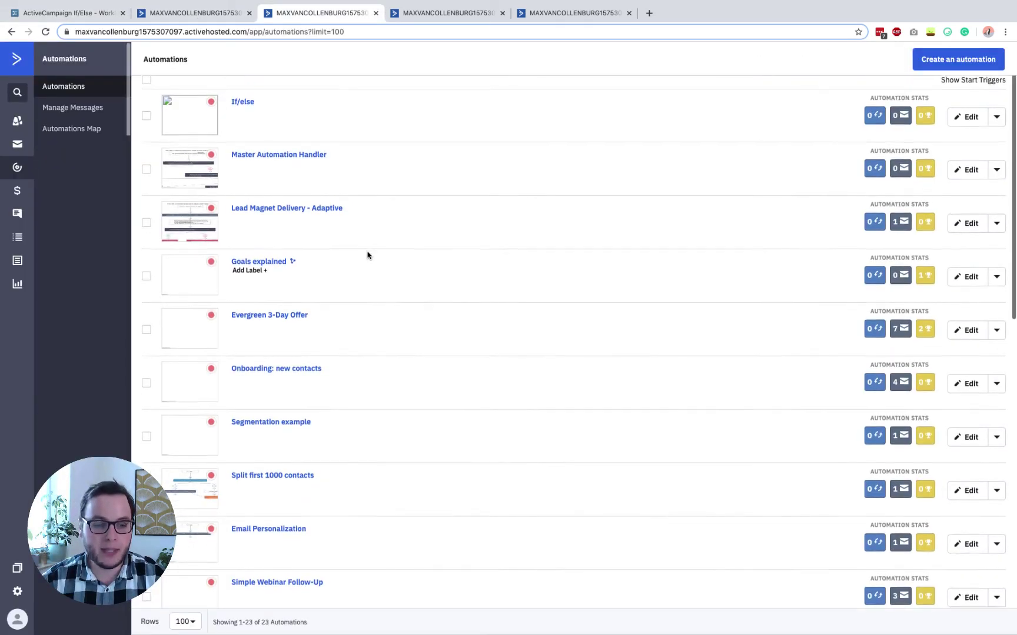
Search the automations page for "lead magn" and open the Lead Magnet Delivery automation
{"action": "scroll", "coordinate": [368, 255], "scroll_direction": "down", "scroll_amount": 10}
{"action": "scroll", "coordinate": [503, 493], "scroll_direction": "up", "scroll_amount": 10}
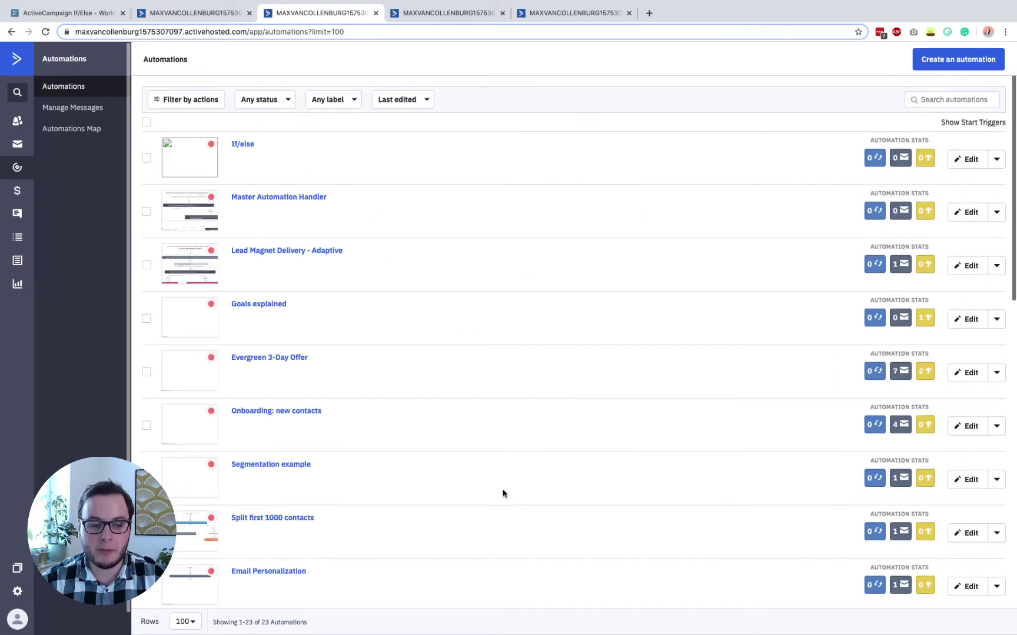
{"action": "key", "text": "super+f"}
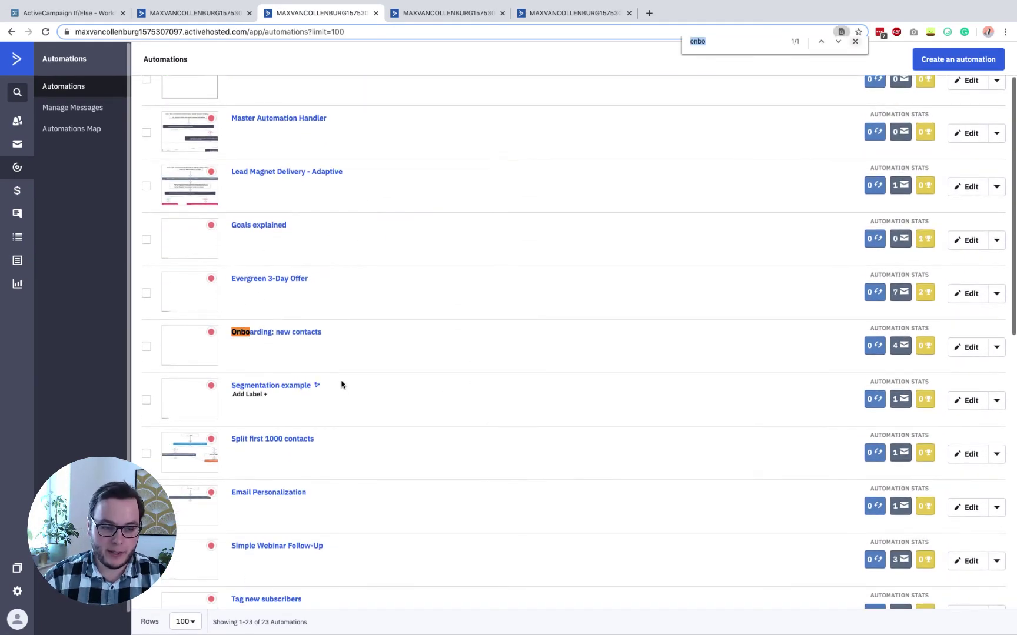
{"action": "type", "text": "lead magn"}
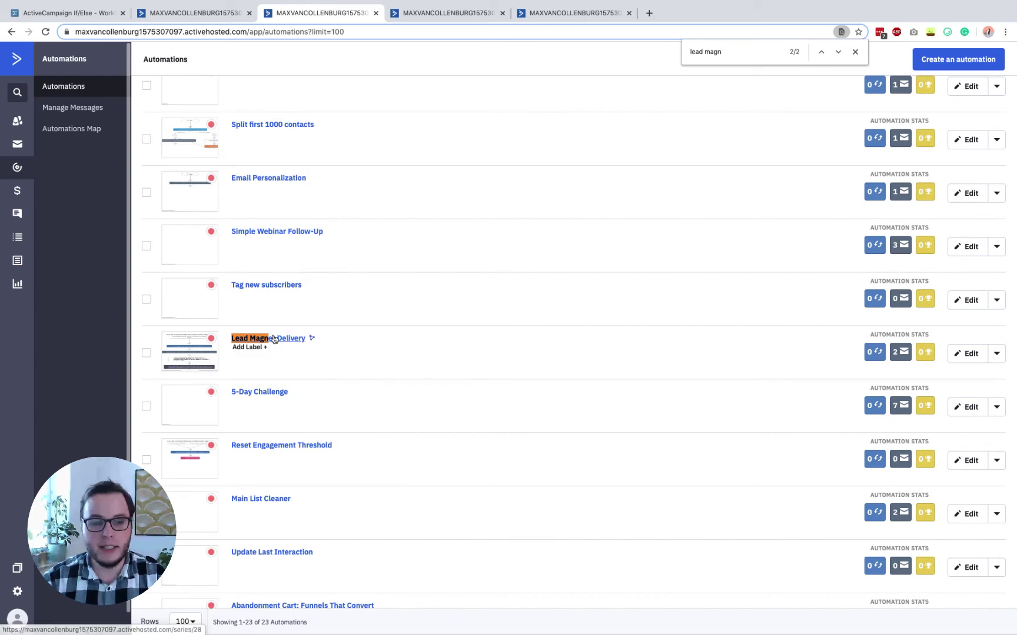
{"action": "left_click", "coordinate": [274, 339]}
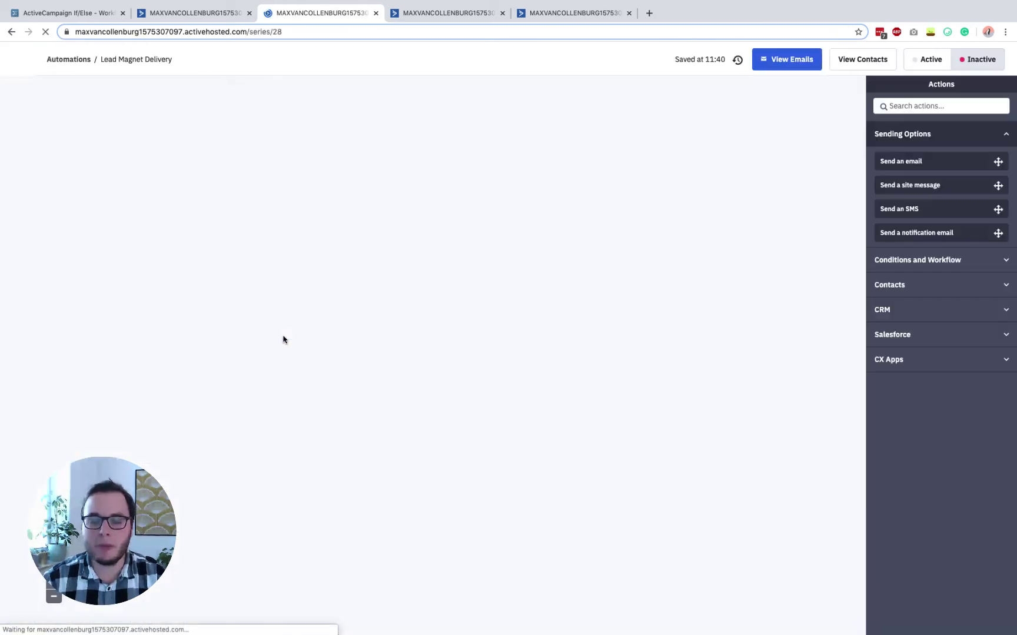
Examine the Lead Magnet Delivery flow from its cheat sheet email down to the If/Else on the onboarding automation
{"action": "scroll", "coordinate": [283, 339], "scroll_direction": "down", "scroll_amount": 10}
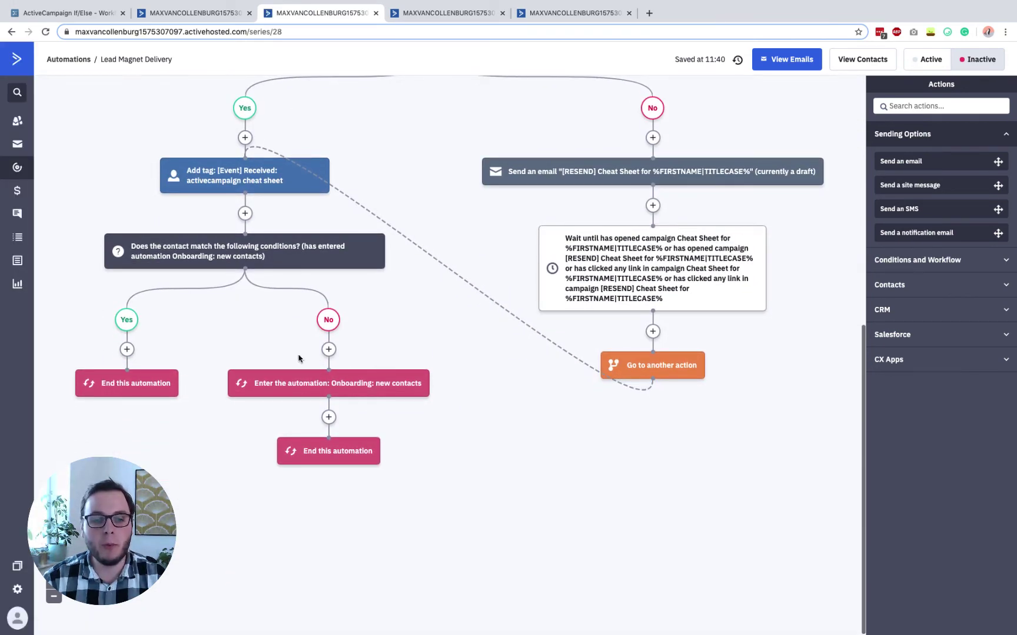
{"action": "scroll", "coordinate": [346, 369], "scroll_direction": "up", "scroll_amount": 7}
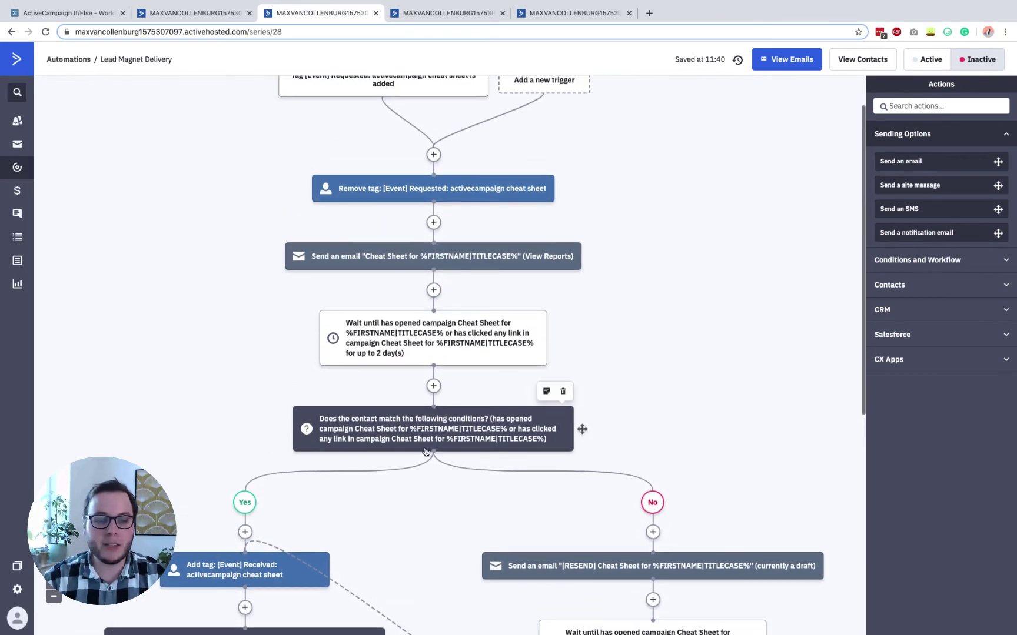
{"action": "scroll", "coordinate": [427, 452], "scroll_direction": "down", "scroll_amount": 4}
{"action": "scroll", "coordinate": [427, 452], "scroll_direction": "down", "scroll_amount": 1}
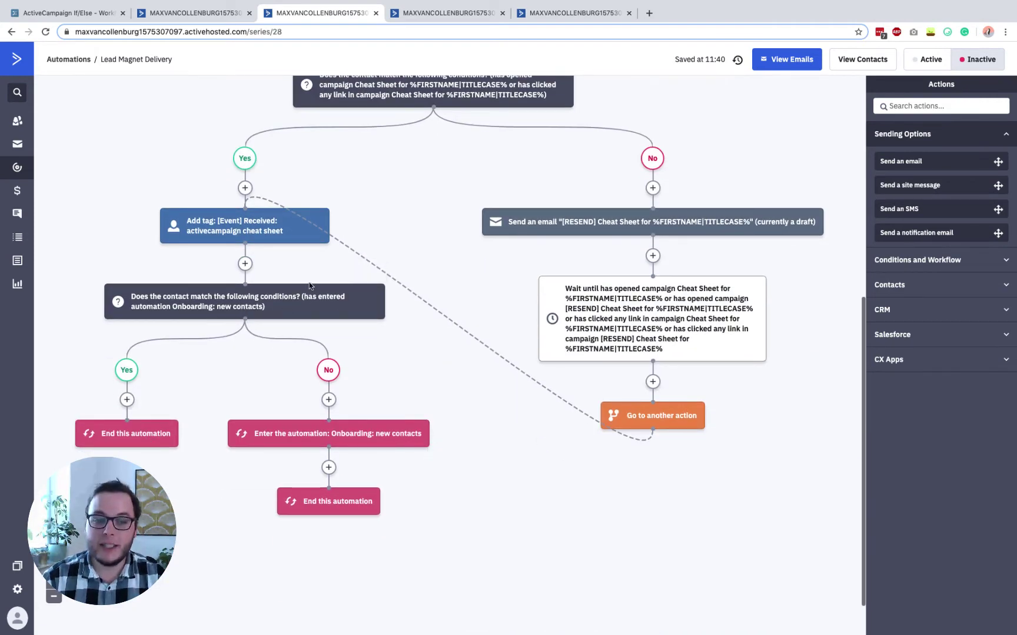
Examine the "Has entered automation" Onboarding: new contacts condition, close it without saving, and review its Yes and No branches
{"action": "left_click", "coordinate": [318, 303]}
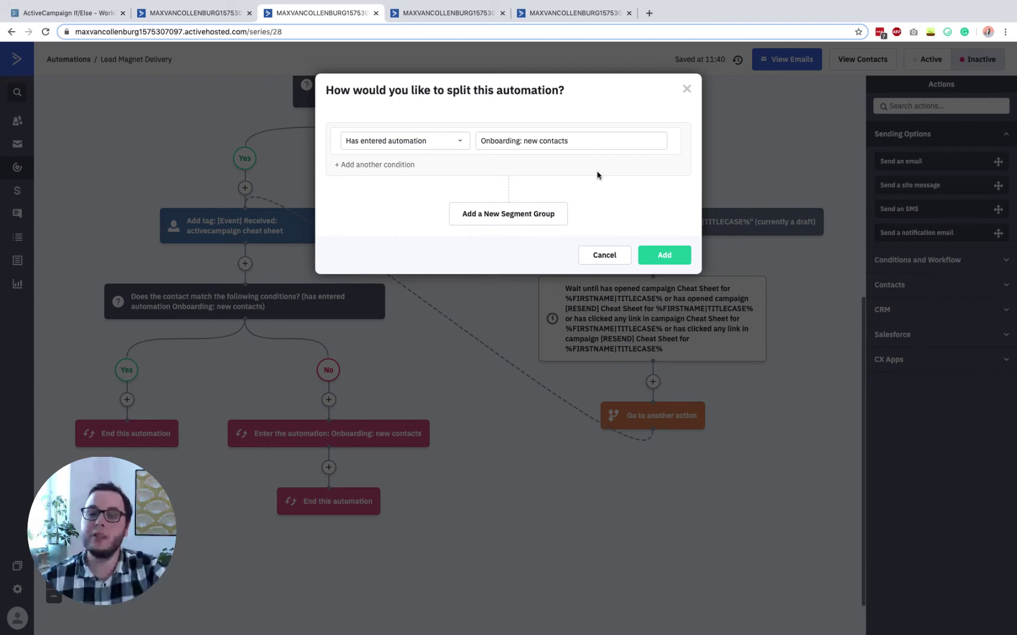
{"action": "key", "text": "Escape"}
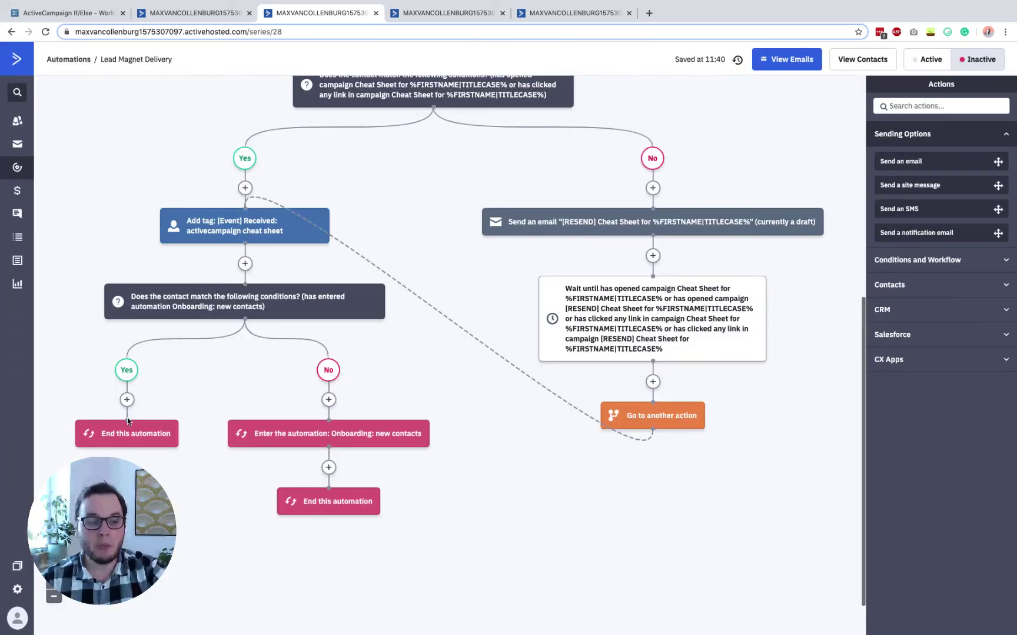
{"action": "mouse_move", "coordinate": [117, 439]}
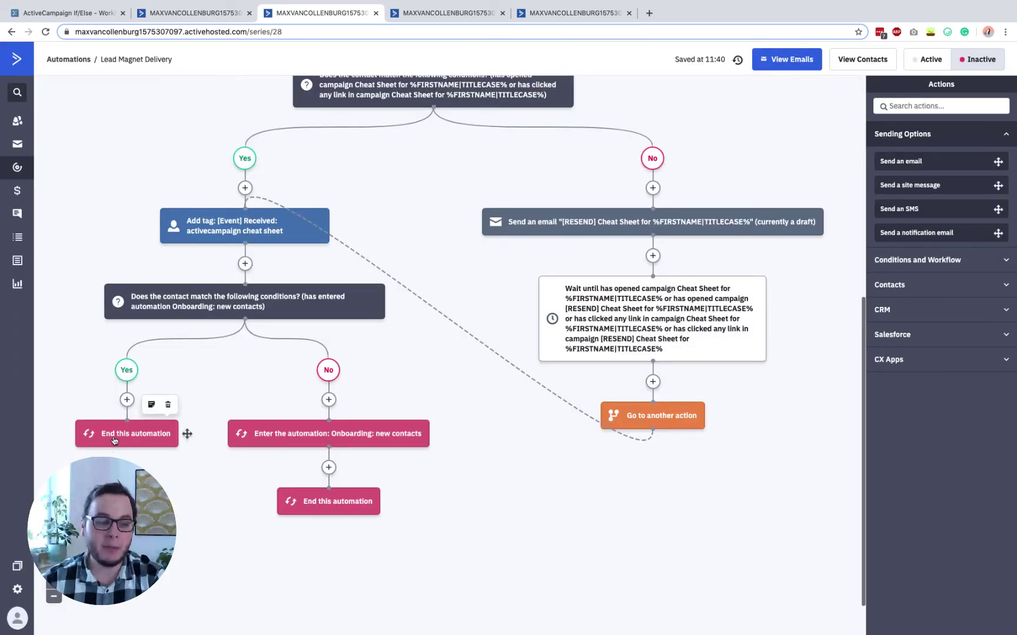
{"action": "mouse_move", "coordinate": [269, 289]}
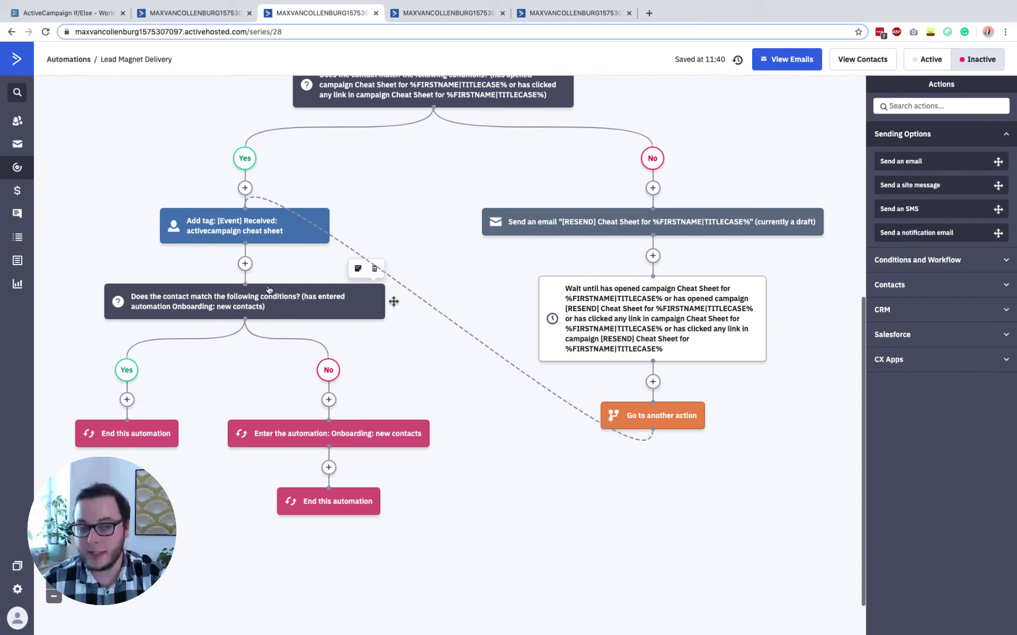
{"action": "mouse_move", "coordinate": [331, 422]}
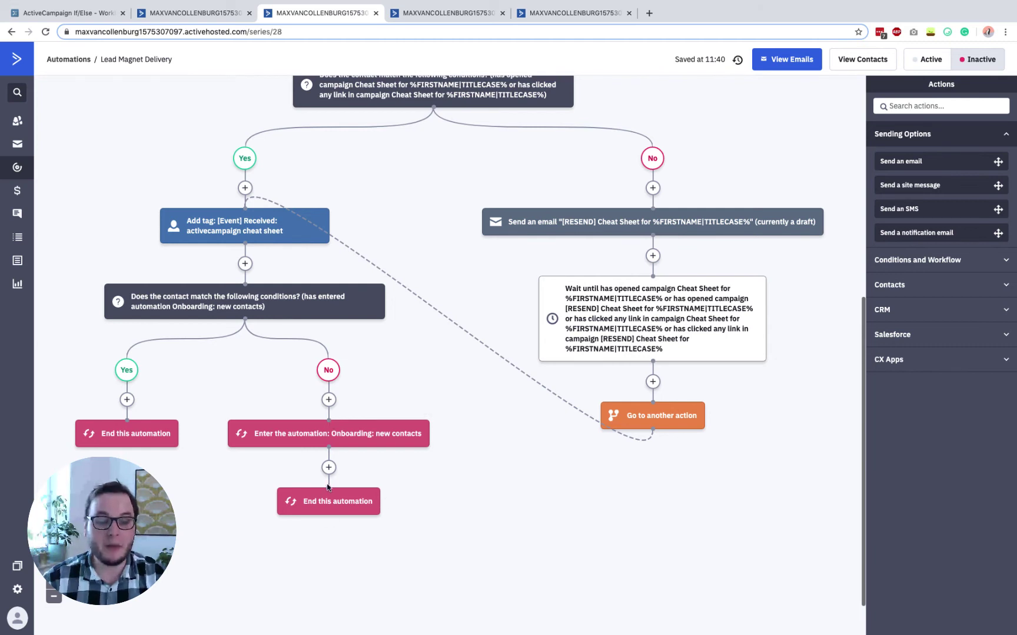
{"action": "mouse_move", "coordinate": [340, 505]}
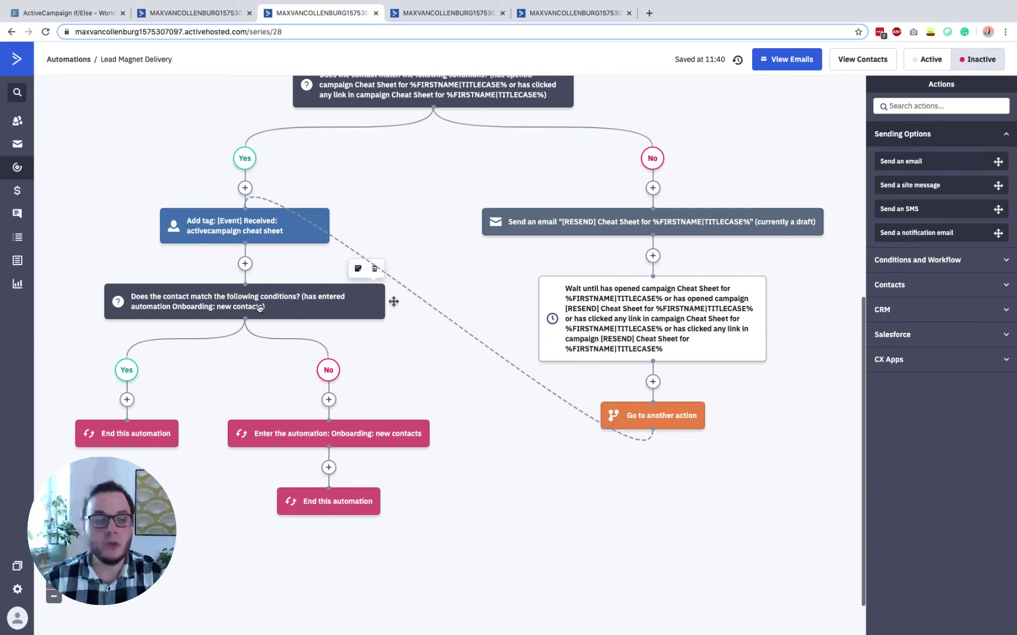
Switch to the WorkFlowy outline and point out the "Create a master automation" example by selecting its line
{"action": "left_click", "coordinate": [74, 13]}
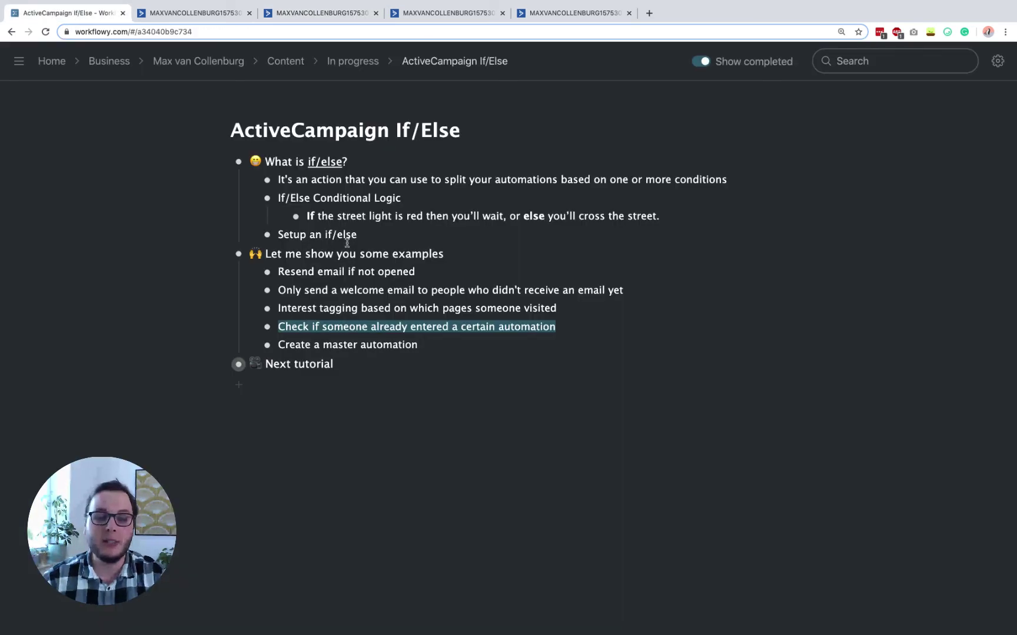
{"action": "triple_click", "coordinate": [380, 346]}
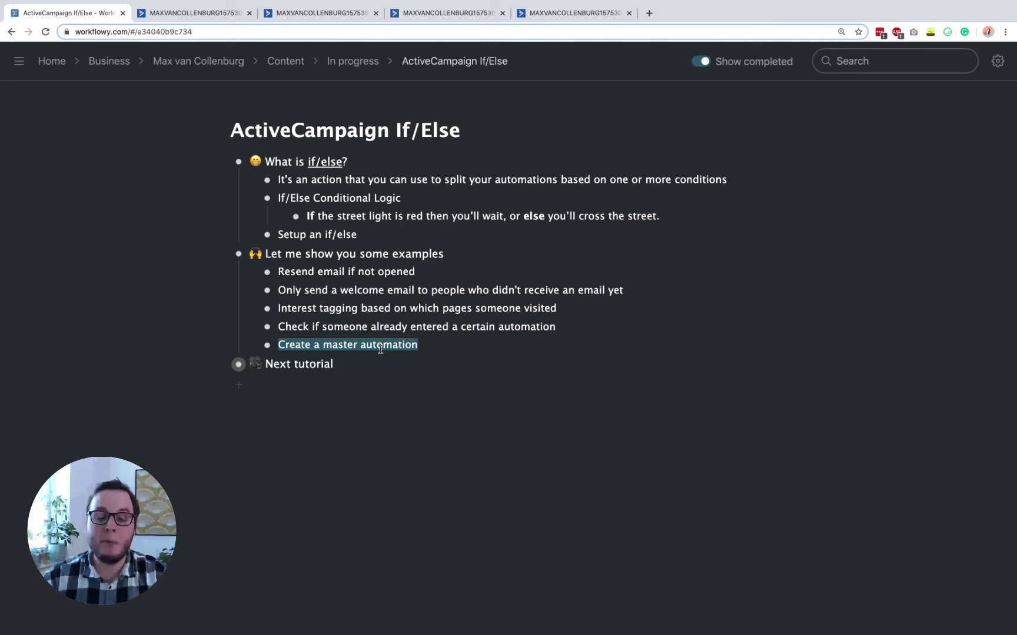
{"action": "left_click", "coordinate": [380, 348]}
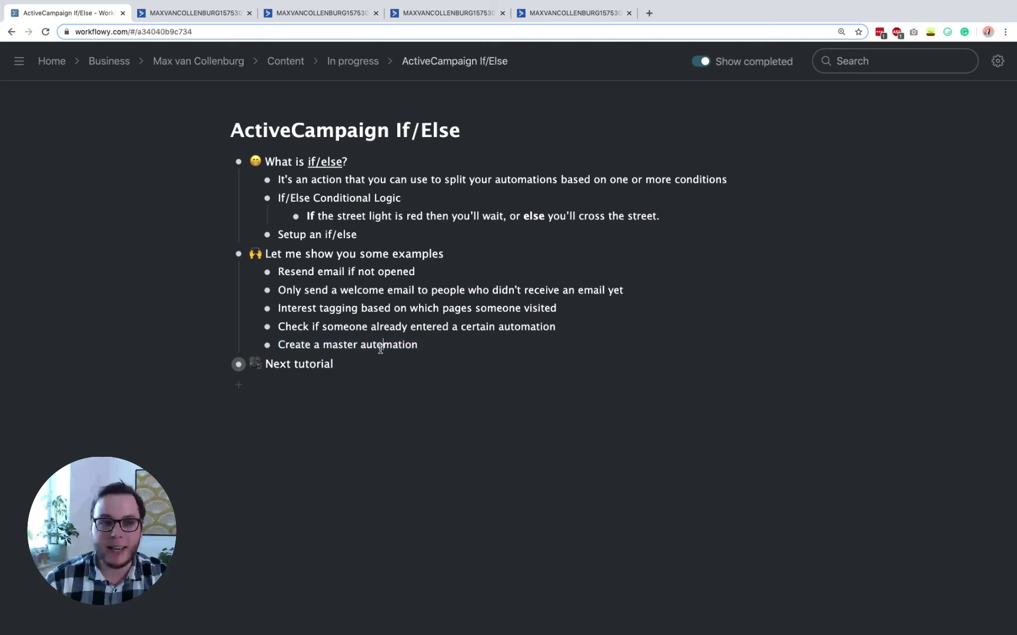
Switch back to ActiveCampaign and open the Master Automation Handler from the list of automations
{"action": "left_click", "coordinate": [175, 14]}
{"action": "left_click", "coordinate": [320, 16]}
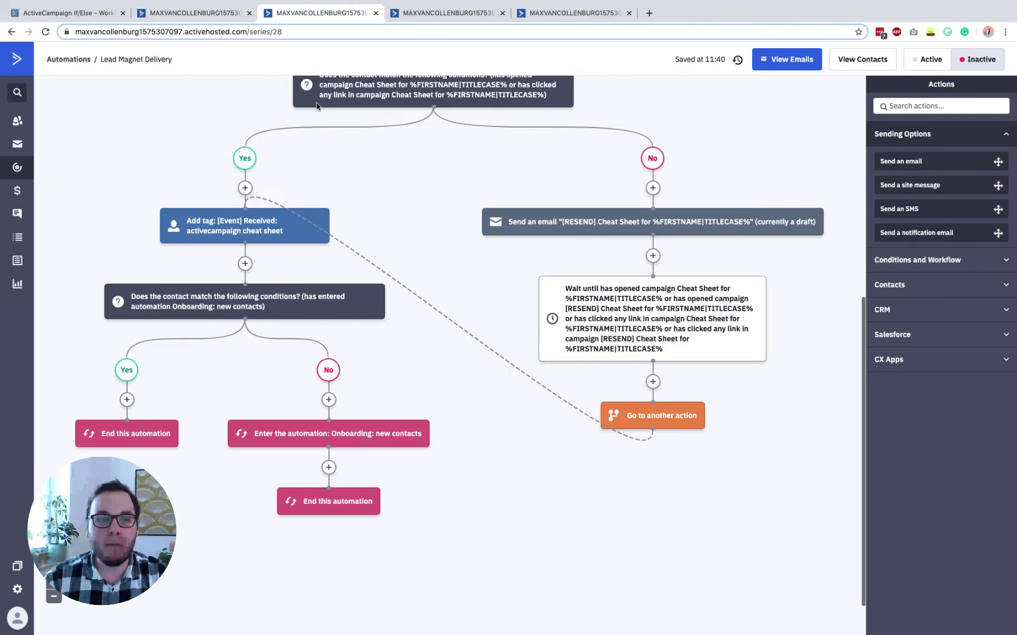
{"action": "left_click", "coordinate": [27, 167]}
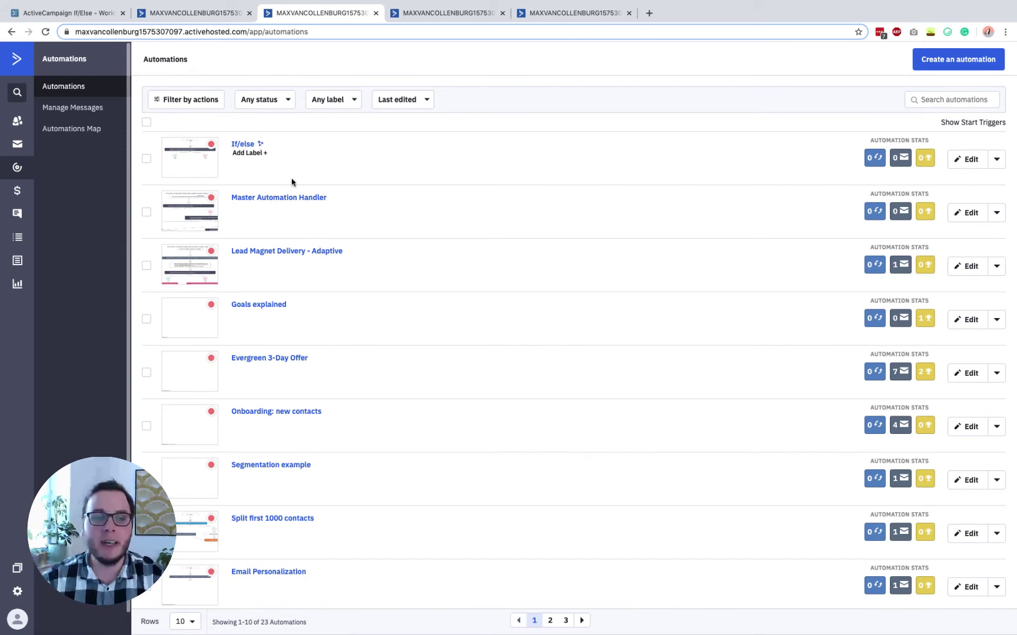
{"action": "left_click", "coordinate": [284, 199]}
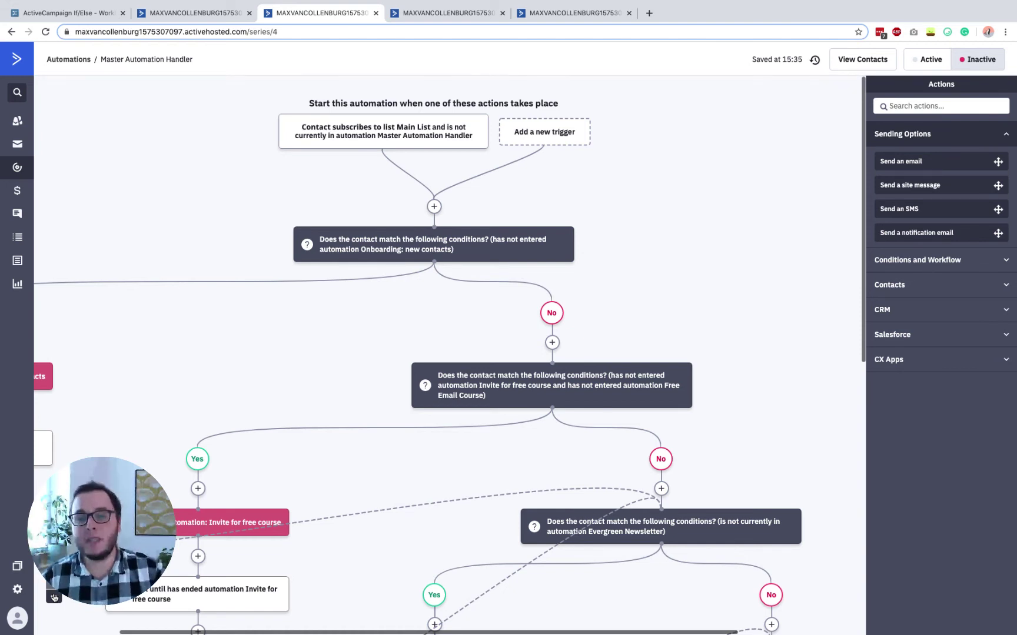
Examine the Master Automation Handler's overall flow from onboarding through the free course and Evergreen Newsletter to the Evergreen Discount Promotion
{"action": "left_click", "coordinate": [53, 598]}
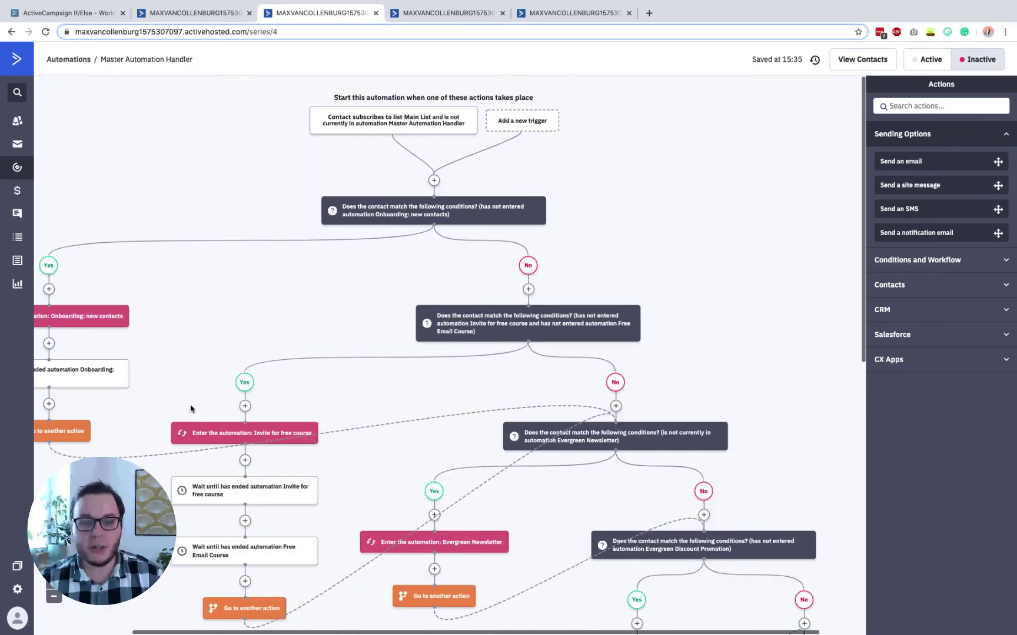
{"action": "scroll", "coordinate": [194, 406], "scroll_direction": "down", "scroll_amount": 1}
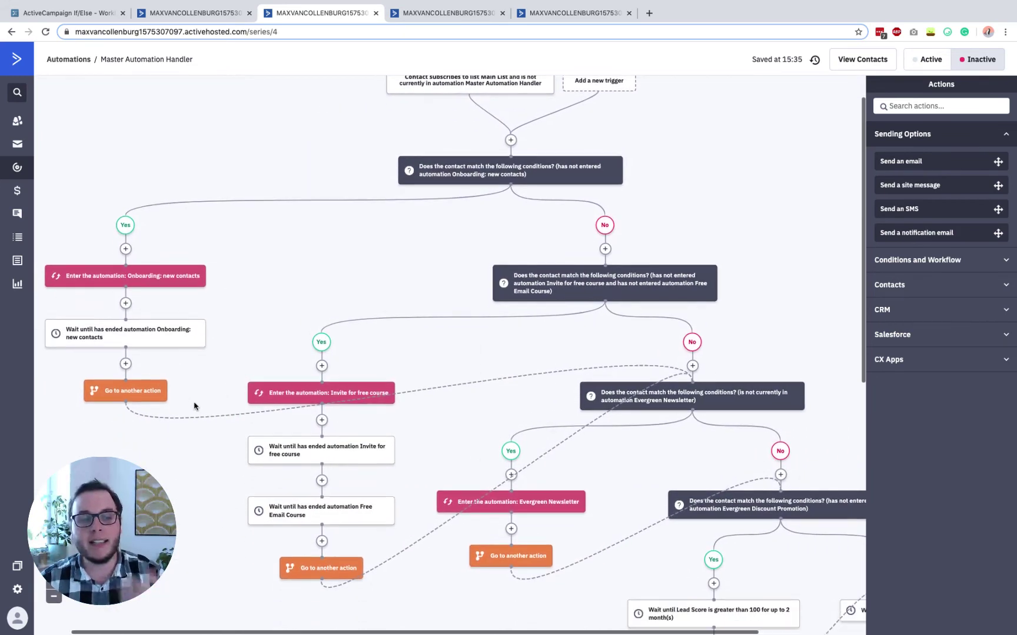
{"action": "mouse_move", "coordinate": [144, 281]}
{"action": "scroll", "coordinate": [144, 280], "scroll_direction": "down", "scroll_amount": 3}
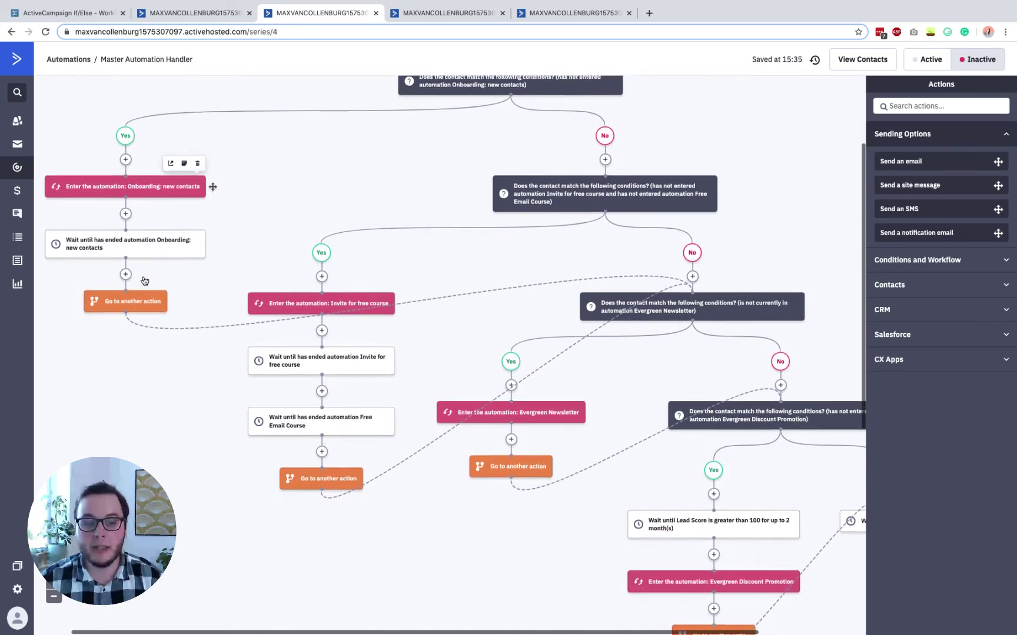
{"action": "mouse_move", "coordinate": [345, 303]}
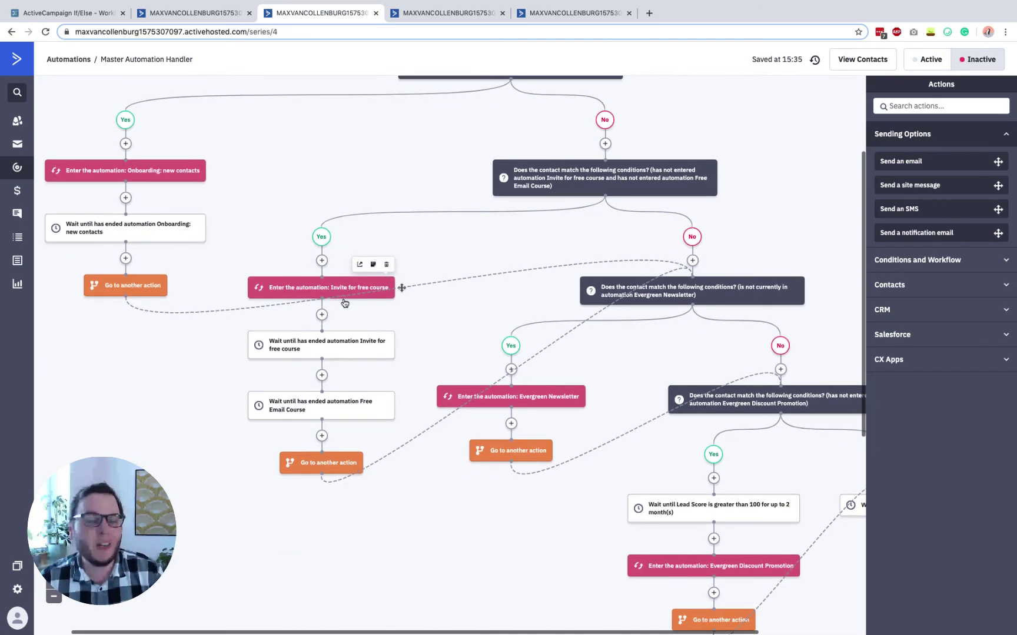
{"action": "scroll", "coordinate": [344, 303], "scroll_direction": "down", "scroll_amount": 3}
{"action": "scroll", "coordinate": [412, 297], "scroll_direction": "right", "scroll_amount": 3}
{"action": "mouse_move", "coordinate": [444, 294]}
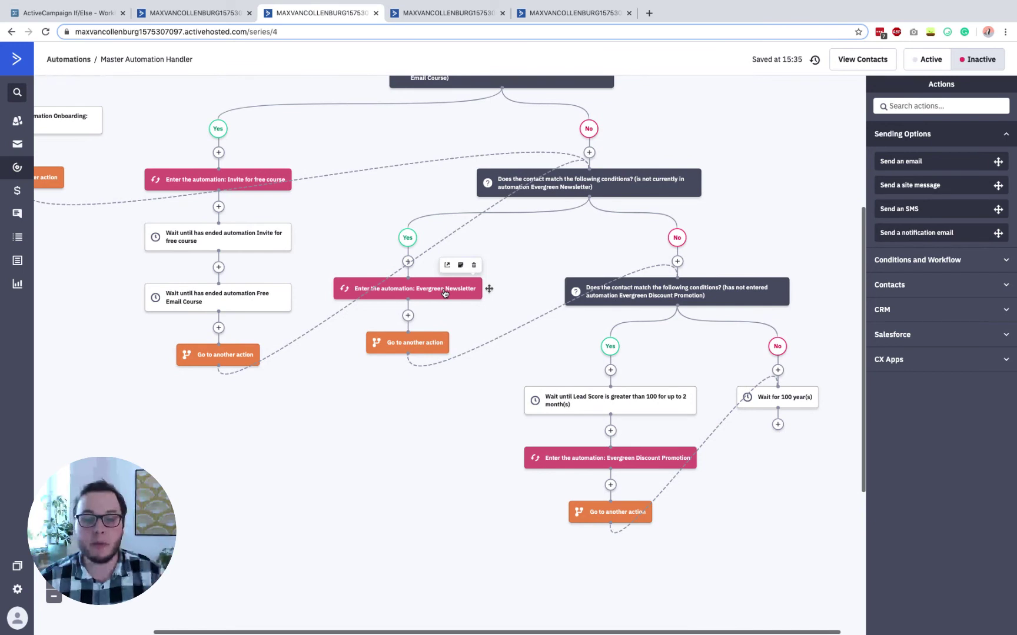
{"action": "mouse_move", "coordinate": [624, 463]}
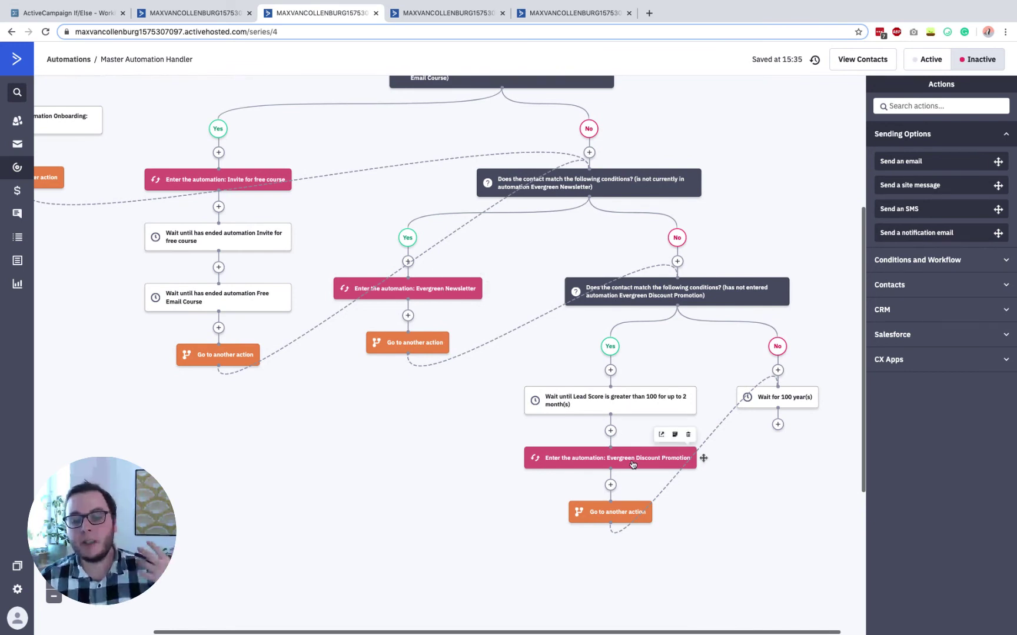
{"action": "scroll", "coordinate": [624, 463], "scroll_direction": "up", "scroll_amount": 7}
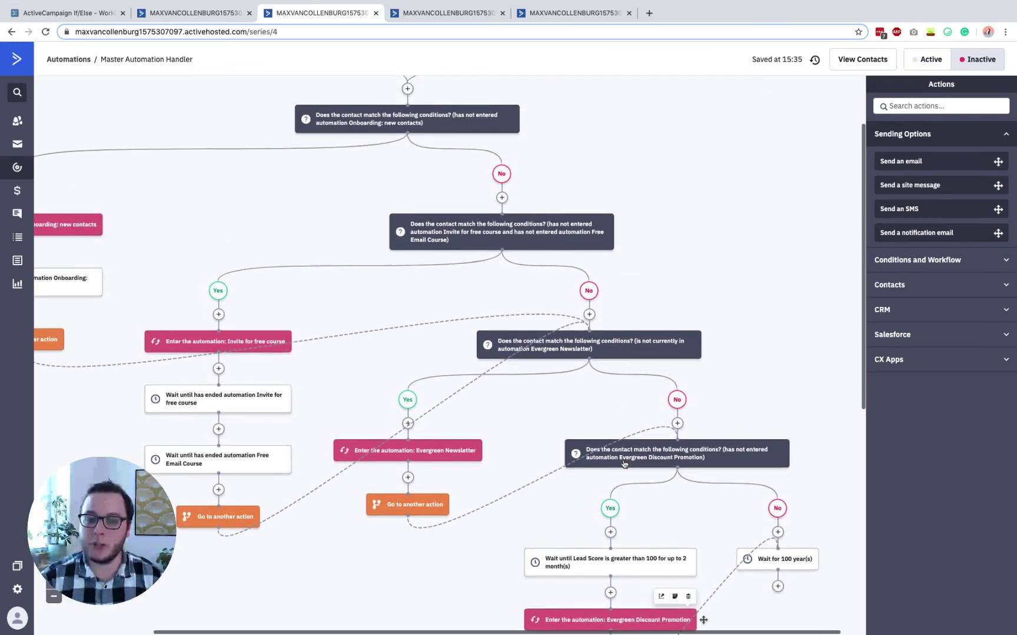
{"action": "scroll", "coordinate": [624, 463], "scroll_direction": "left", "scroll_amount": 1}
{"action": "scroll", "coordinate": [623, 464], "scroll_direction": "left", "scroll_amount": 1}
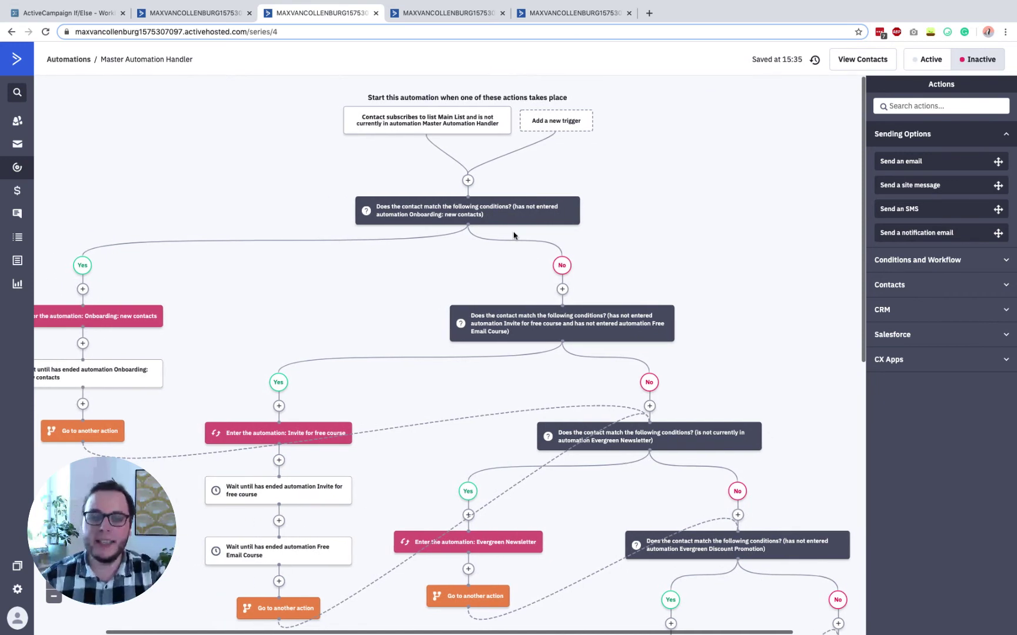
Review the first If/Else, which checks for not having entered Onboarding: new contacts, and close its condition without saving
{"action": "mouse_move", "coordinate": [486, 215]}
{"action": "mouse_move", "coordinate": [567, 323]}
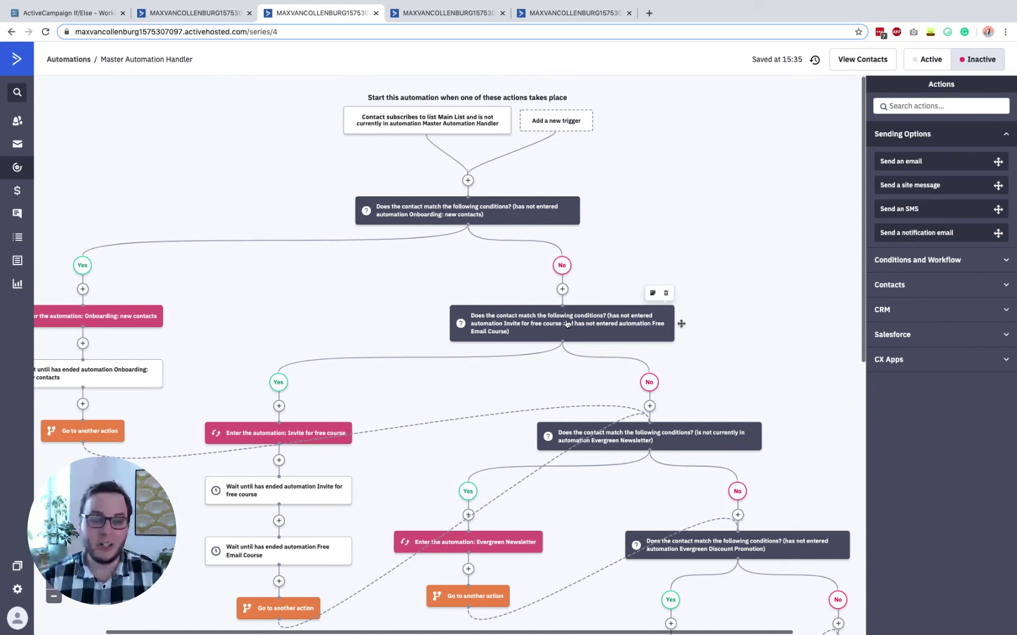
{"action": "scroll", "coordinate": [409, 213], "scroll_direction": "left", "scroll_amount": 1}
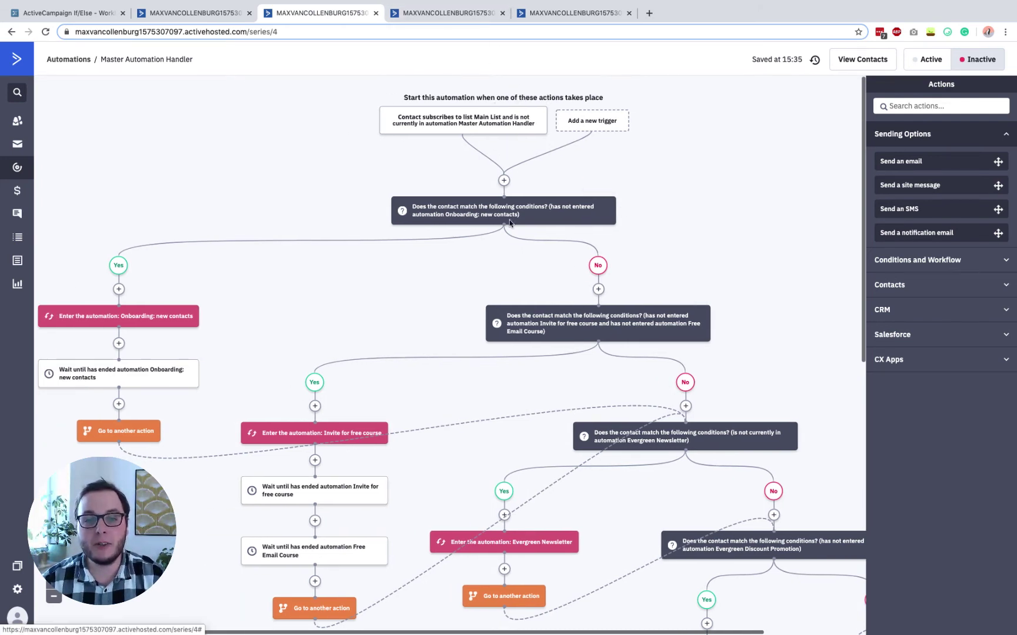
{"action": "mouse_move", "coordinate": [517, 213]}
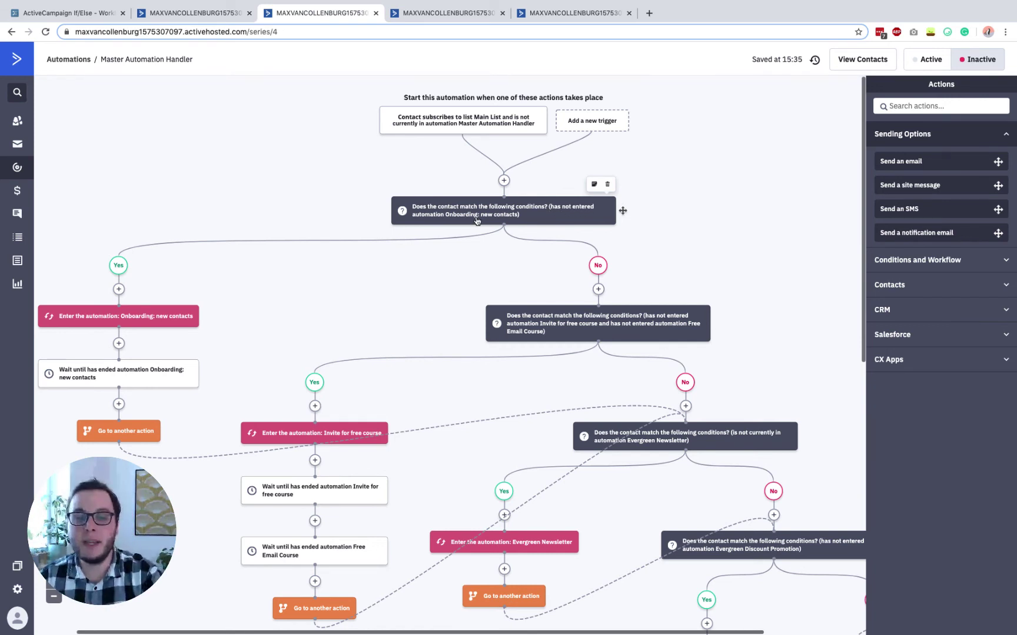
{"action": "scroll", "coordinate": [477, 220], "scroll_direction": "left", "scroll_amount": 3}
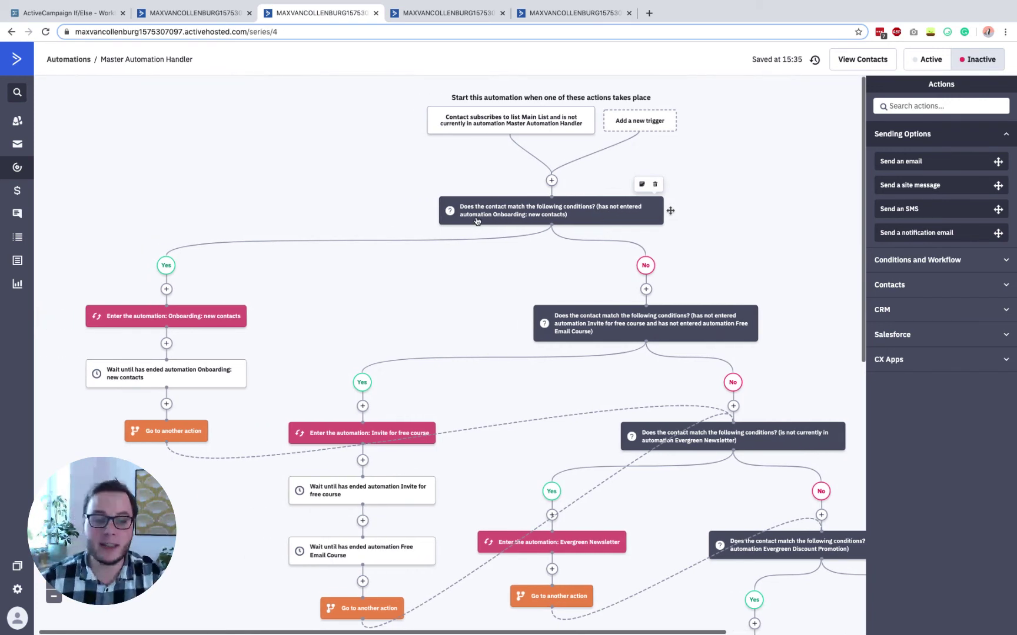
{"action": "left_click", "coordinate": [561, 214]}
{"action": "left_click", "coordinate": [242, 155]}
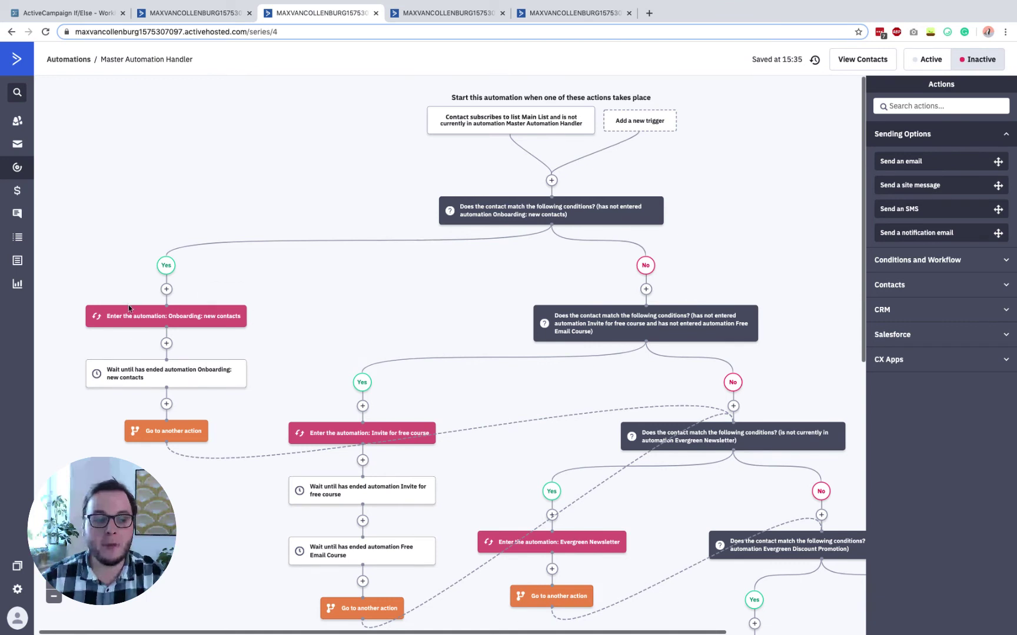
Reconnect the onboarding branch's "Go to another action" to the If/Else on Invite for free course and Free Email Course
{"action": "scroll", "coordinate": [182, 299], "scroll_direction": "down", "scroll_amount": 1}
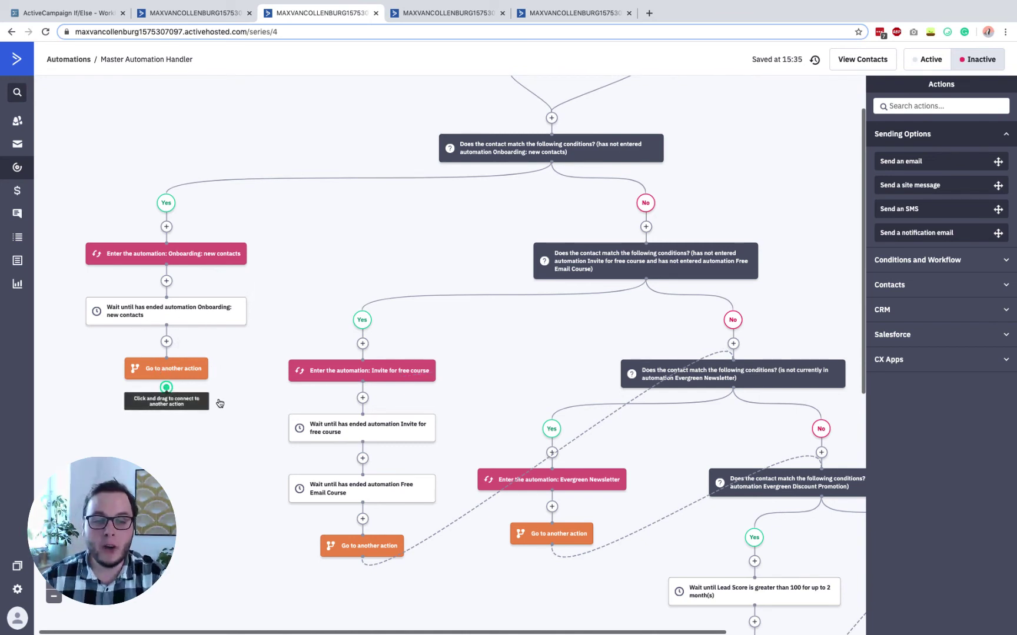
{"action": "left_click_drag", "start_coordinate": [166, 382], "coordinate": [674, 278]}
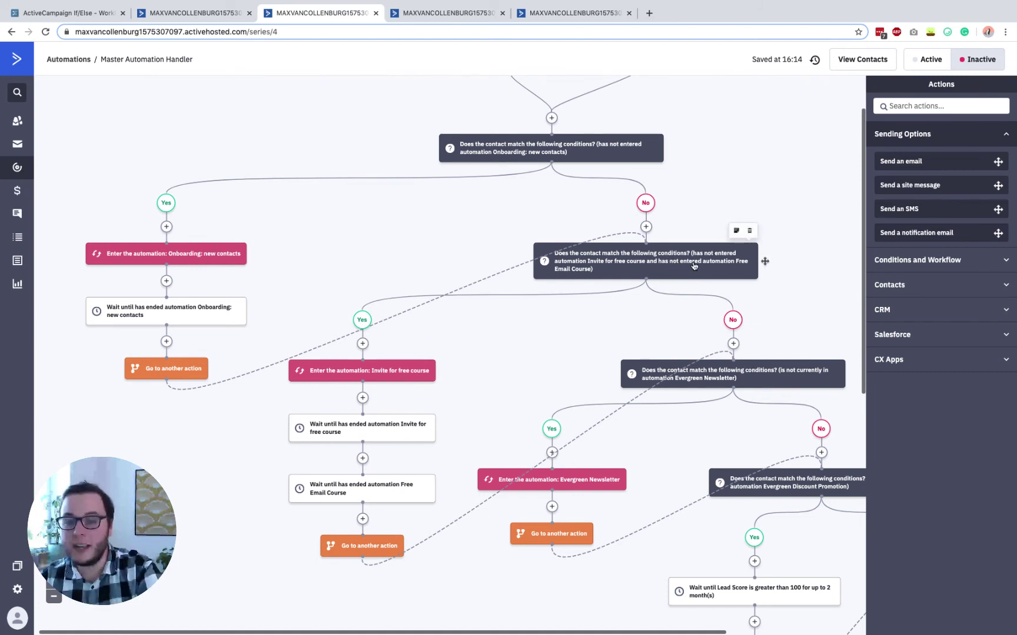
In the free course If/Else, try Or between the two "Has not entered automation" conditions, restore And, and save
{"action": "left_click", "coordinate": [636, 268]}
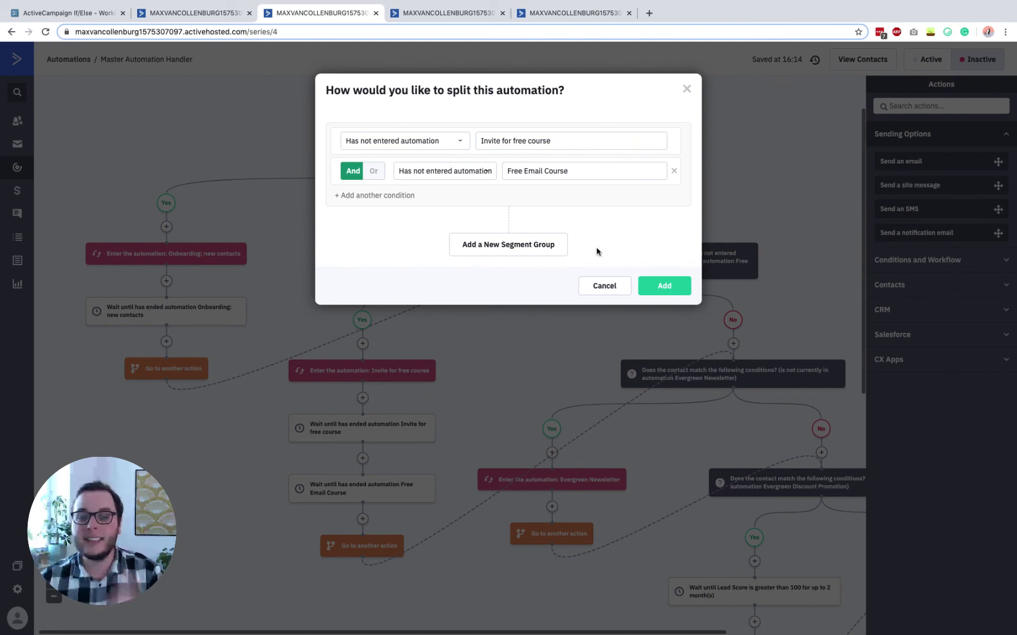
{"action": "left_click", "coordinate": [508, 368]}
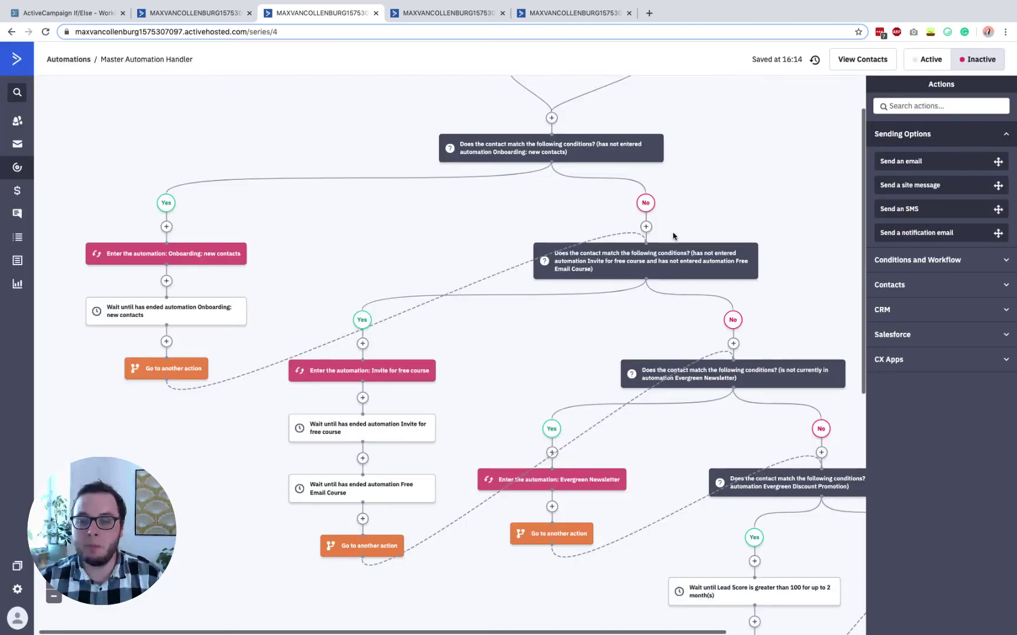
{"action": "left_click", "coordinate": [675, 257]}
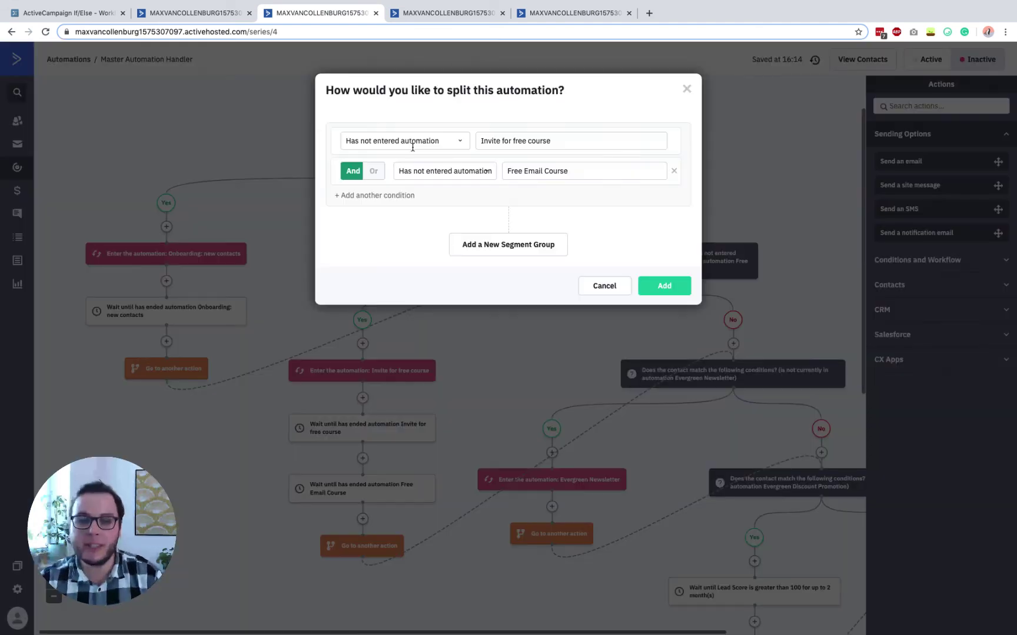
{"action": "left_click", "coordinate": [373, 170]}
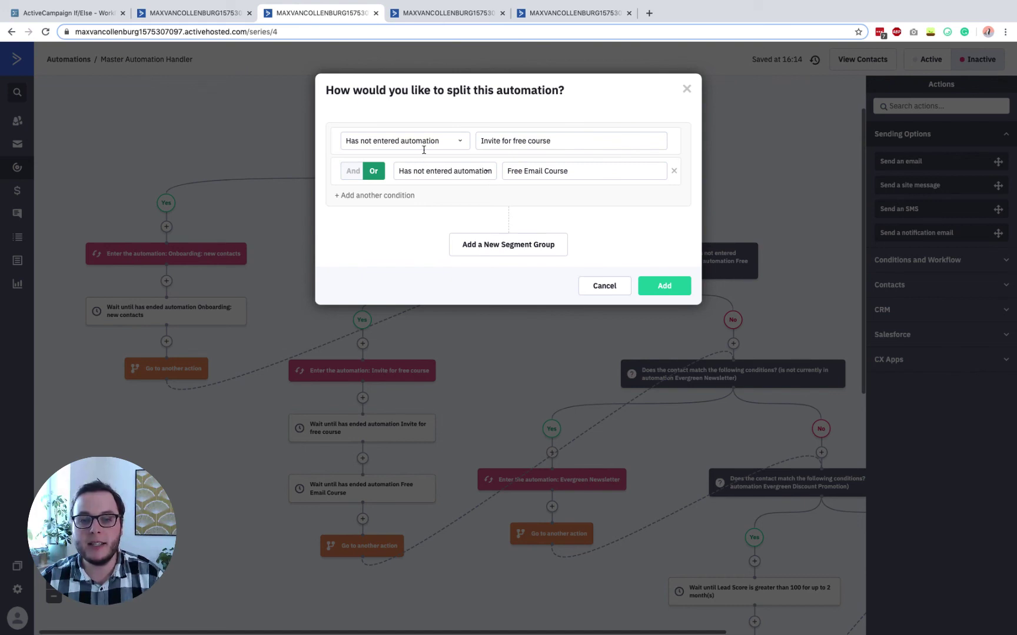
{"action": "left_click", "coordinate": [351, 171]}
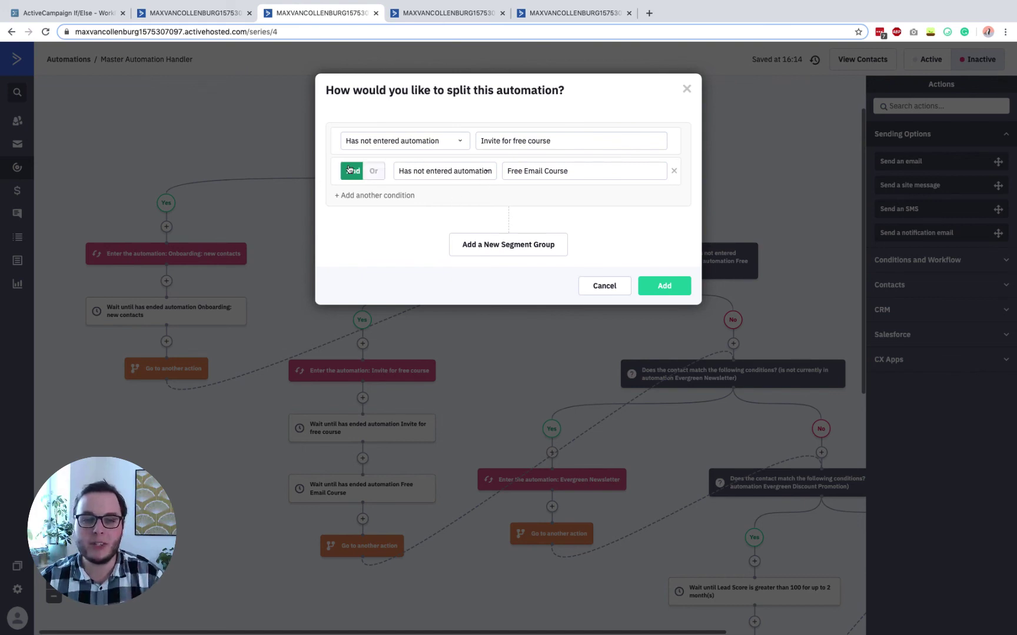
{"action": "left_click", "coordinate": [664, 285]}
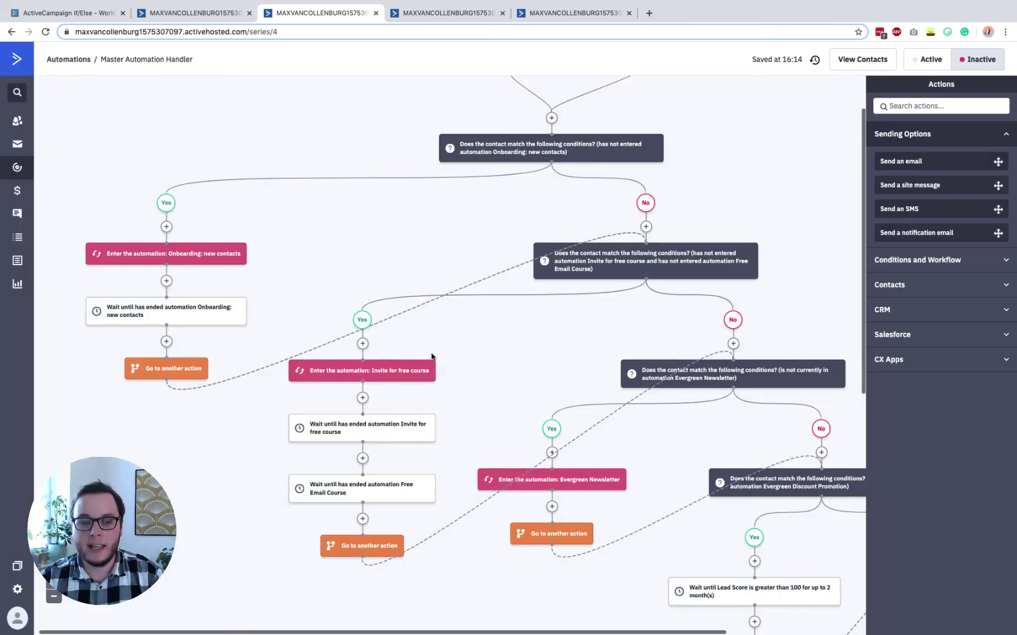
Examine the Invite for free course, Evergreen Newsletter and Evergreen Discount Promotion branches, including their wait steps and the 100-year wait
{"action": "scroll", "coordinate": [375, 381], "scroll_direction": "down", "scroll_amount": 1}
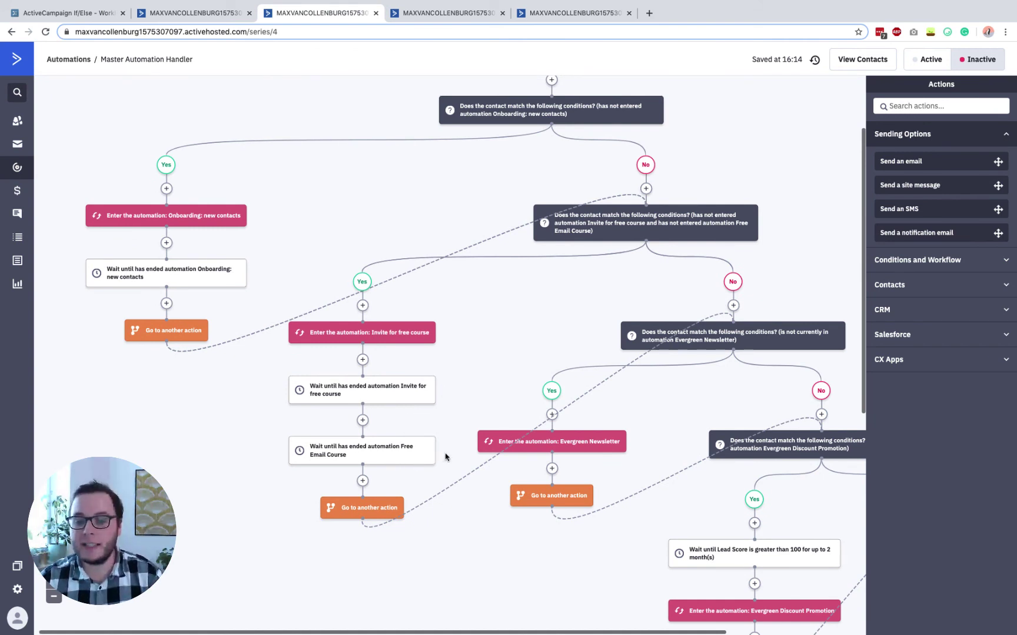
{"action": "scroll", "coordinate": [776, 337], "scroll_direction": "down", "scroll_amount": 1}
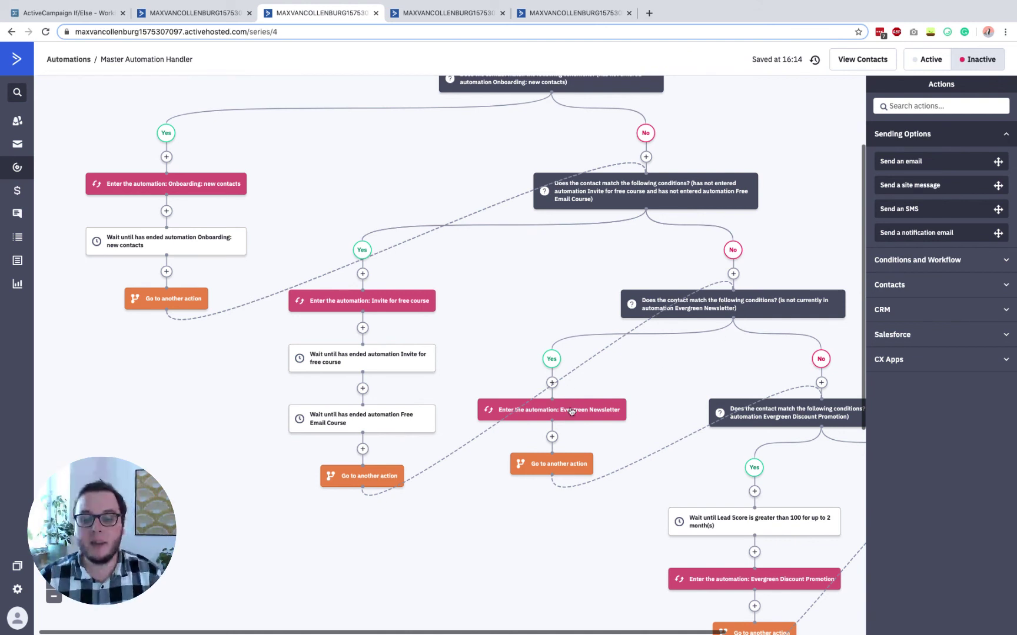
{"action": "scroll", "coordinate": [585, 391], "scroll_direction": "down", "scroll_amount": 2}
{"action": "scroll", "coordinate": [585, 391], "scroll_direction": "right", "scroll_amount": 2}
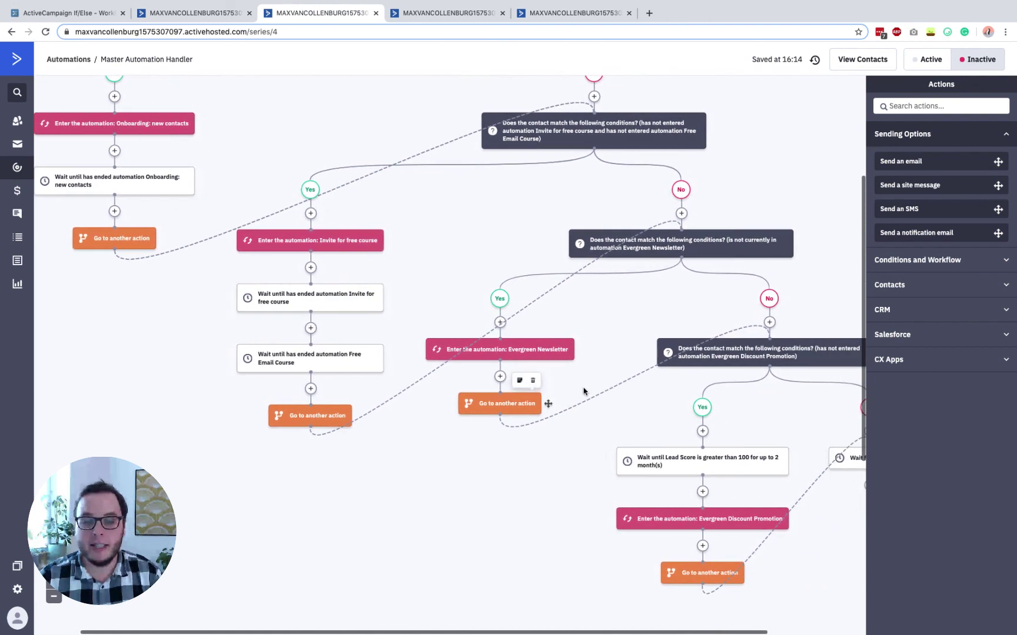
{"action": "scroll", "coordinate": [720, 346], "scroll_direction": "right", "scroll_amount": 2}
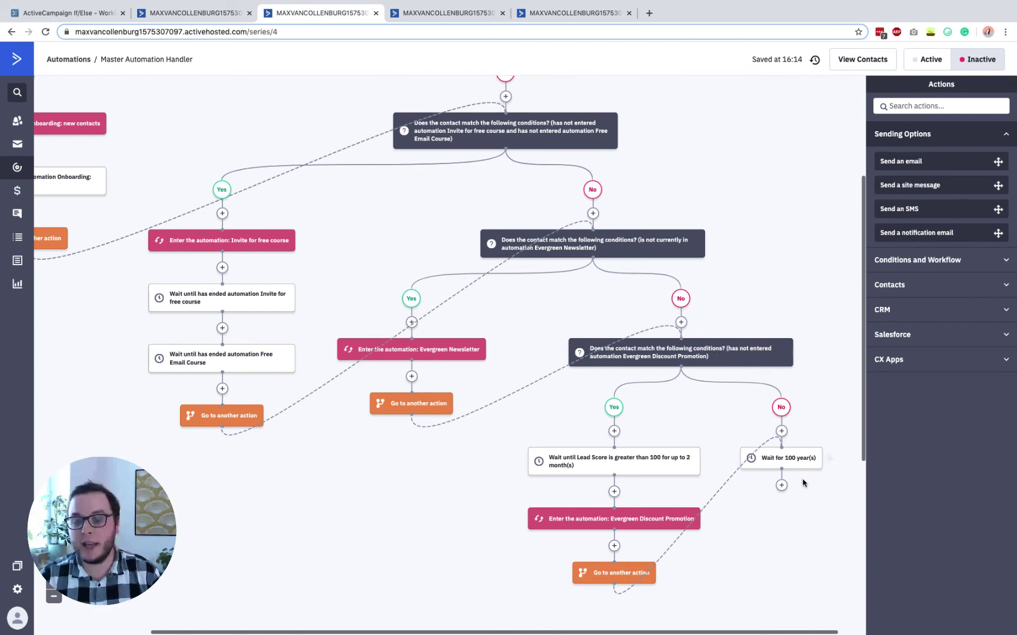
{"action": "mouse_move", "coordinate": [823, 446]}
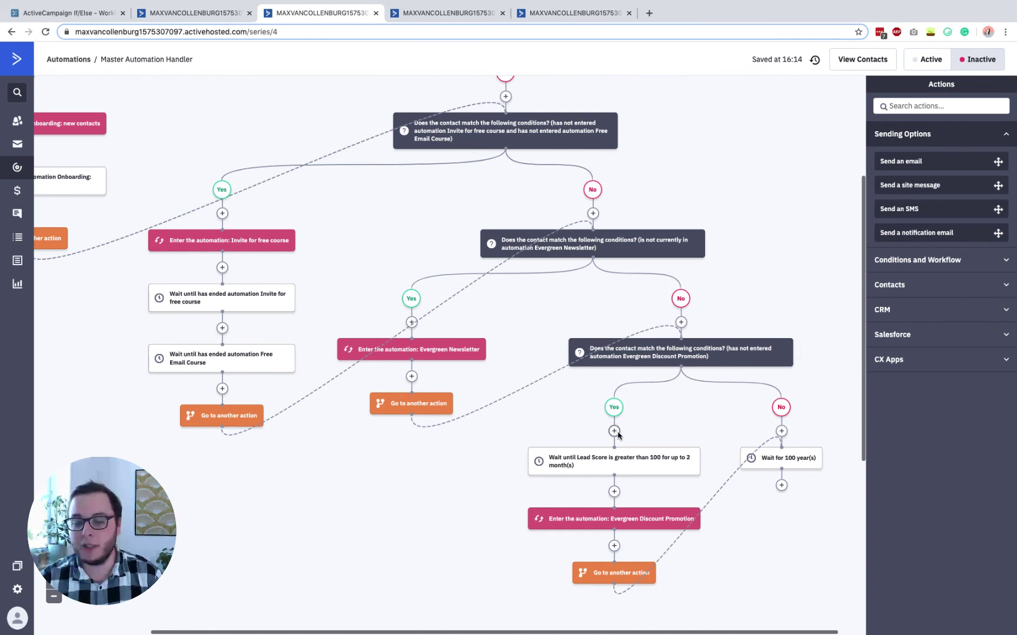
{"action": "mouse_move", "coordinate": [660, 513]}
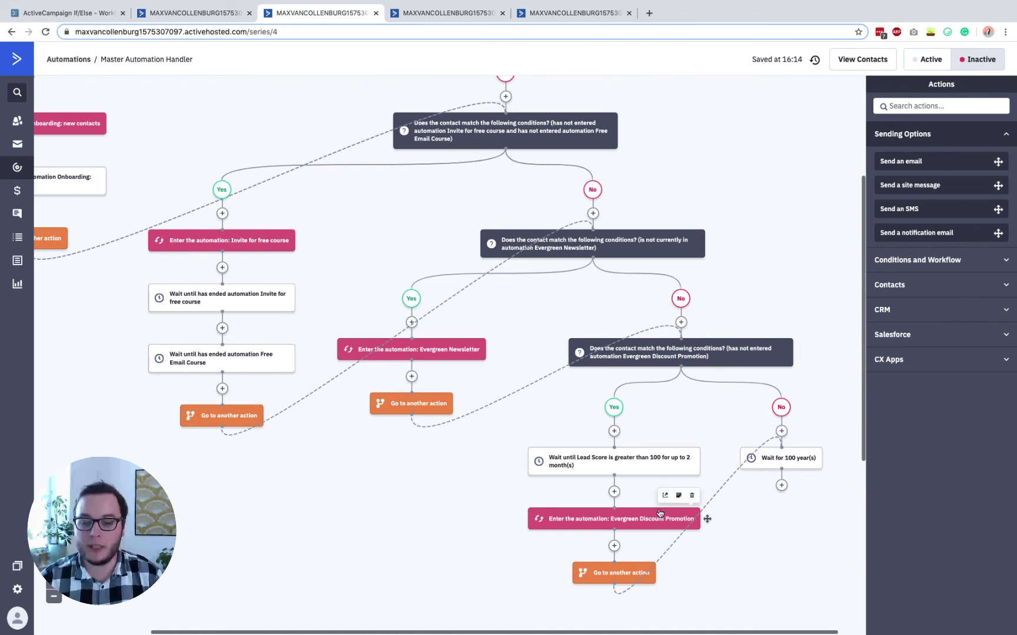
{"action": "mouse_move", "coordinate": [589, 466]}
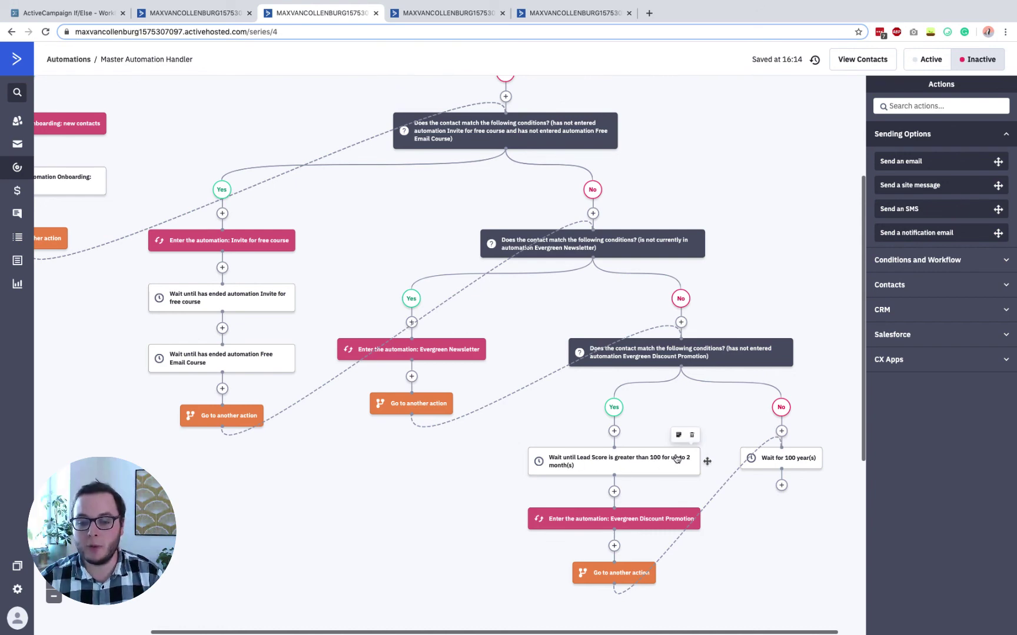
{"action": "scroll", "coordinate": [529, 408], "scroll_direction": "up", "scroll_amount": 5}
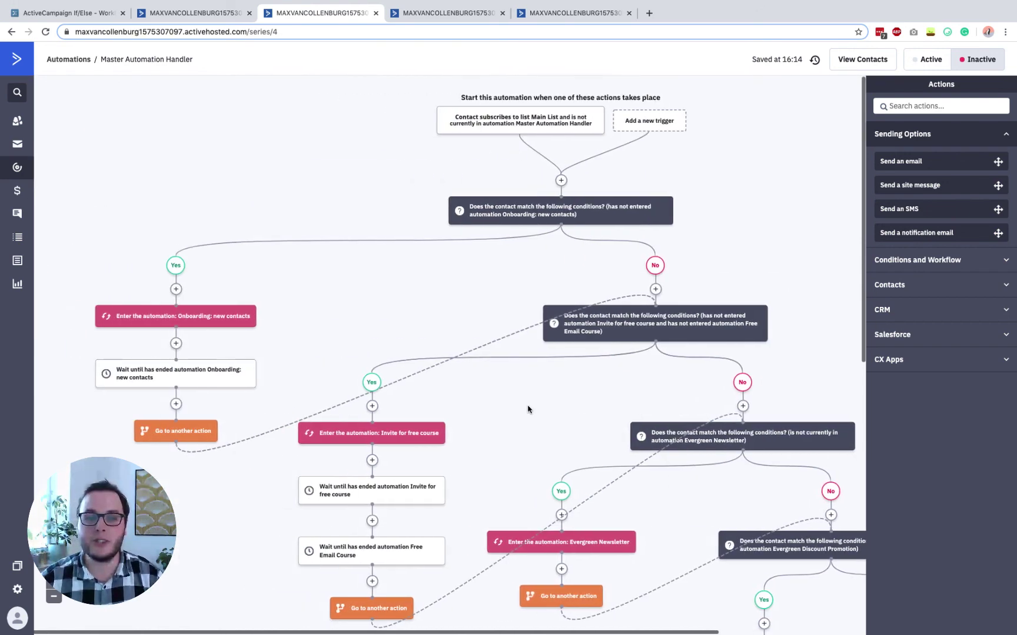
Switch to the WorkFlowy outline and expand the "Next tutorial" item
{"action": "left_click", "coordinate": [129, 5]}
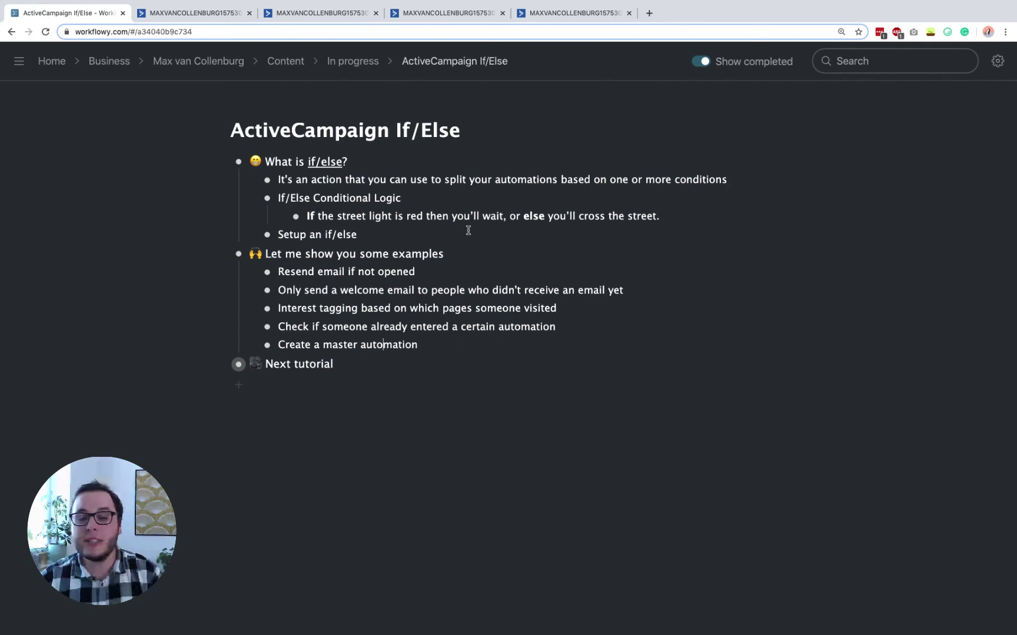
{"action": "left_click", "coordinate": [410, 216]}
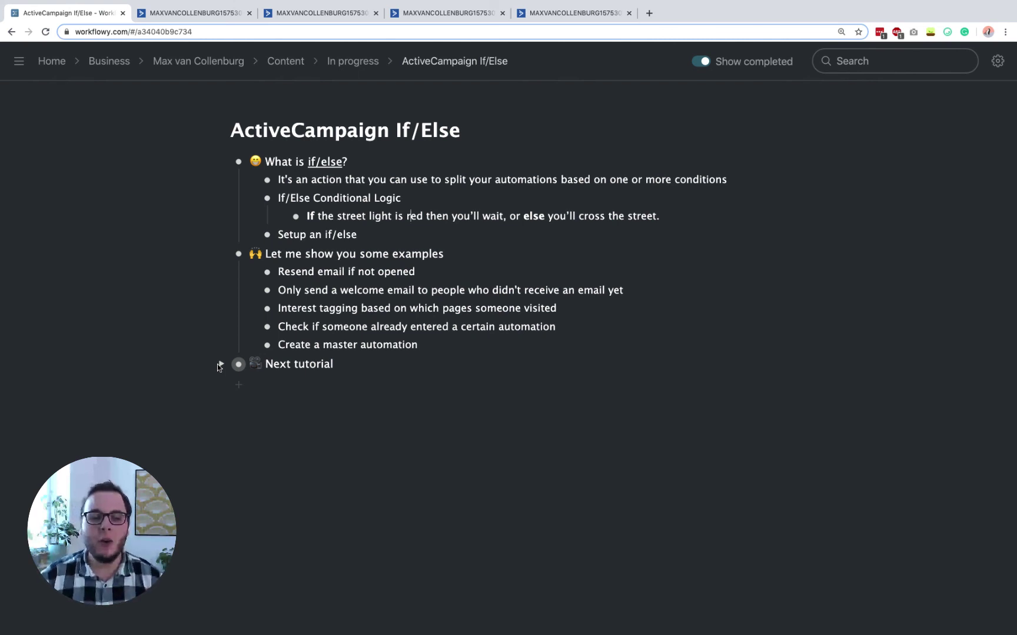
{"action": "left_click", "coordinate": [220, 365]}
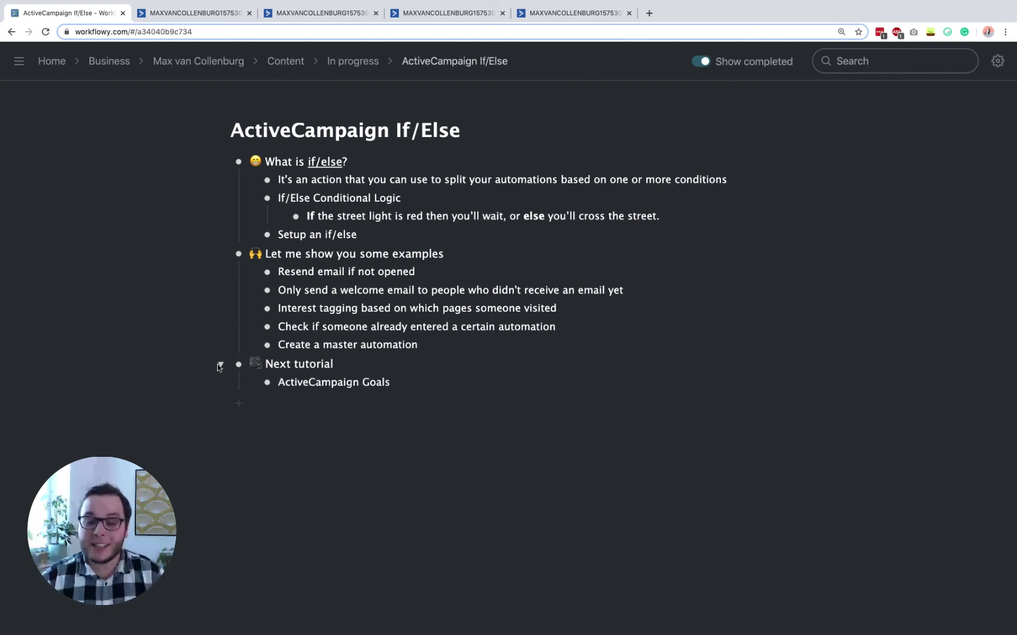